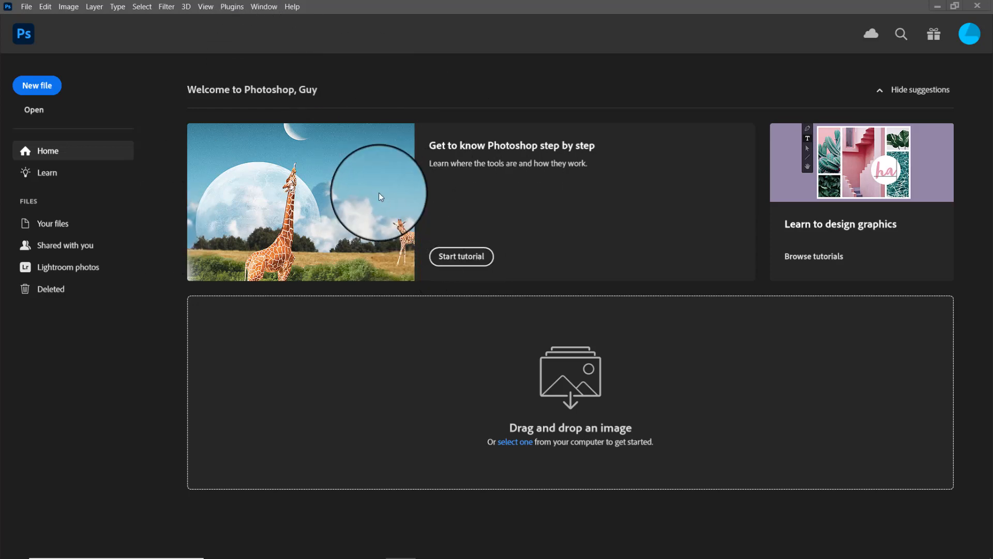
# Create a new print document from the A4 preset, 210 x 297 mm at 300 ppi with a white background
pyautogui.click(19, 12)
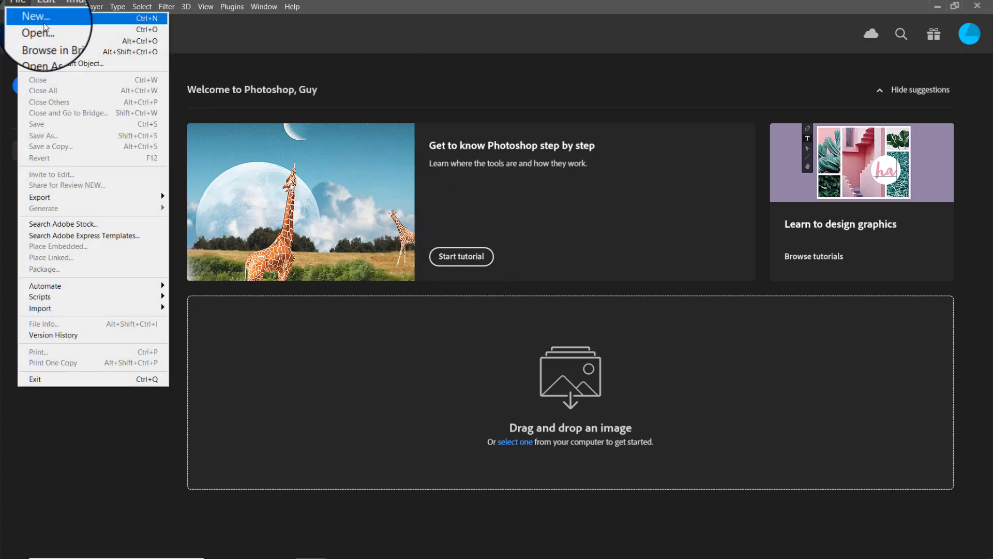
pyautogui.click(31, 24)
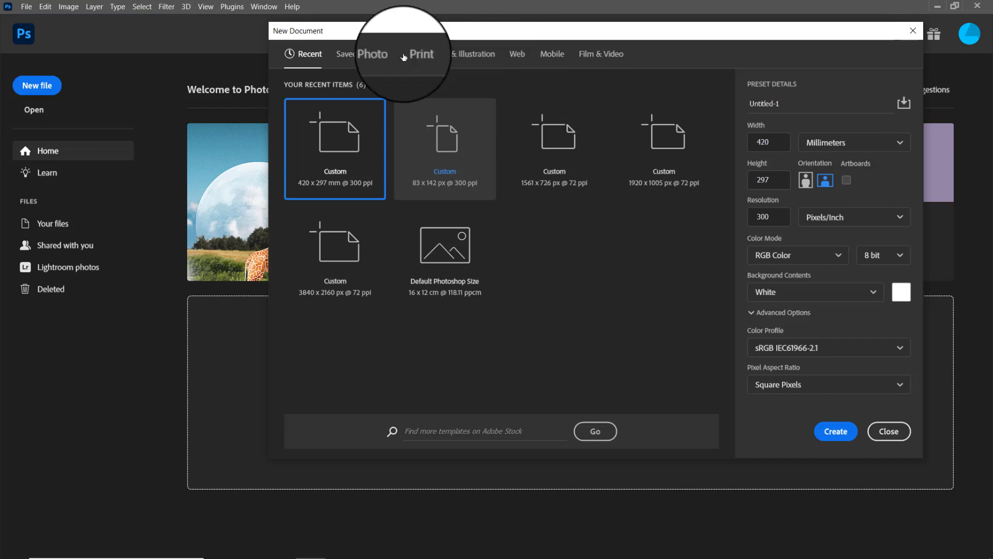
pyautogui.click(411, 56)
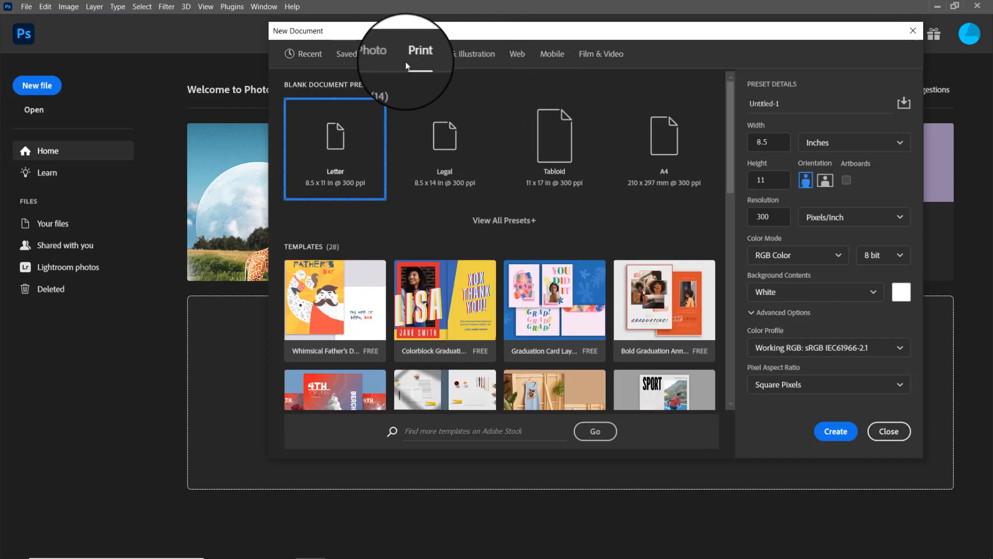
pyautogui.click(663, 152)
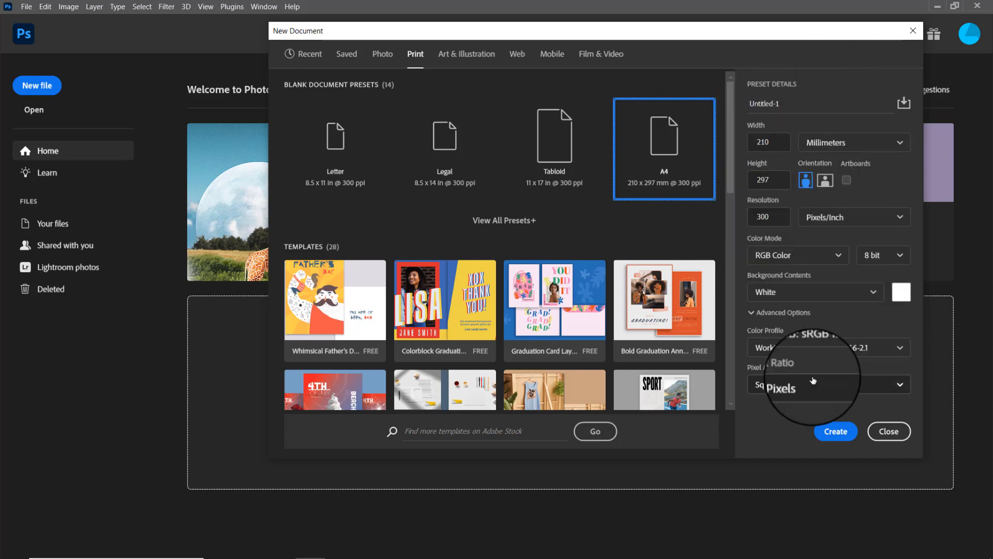
pyautogui.click(846, 434)
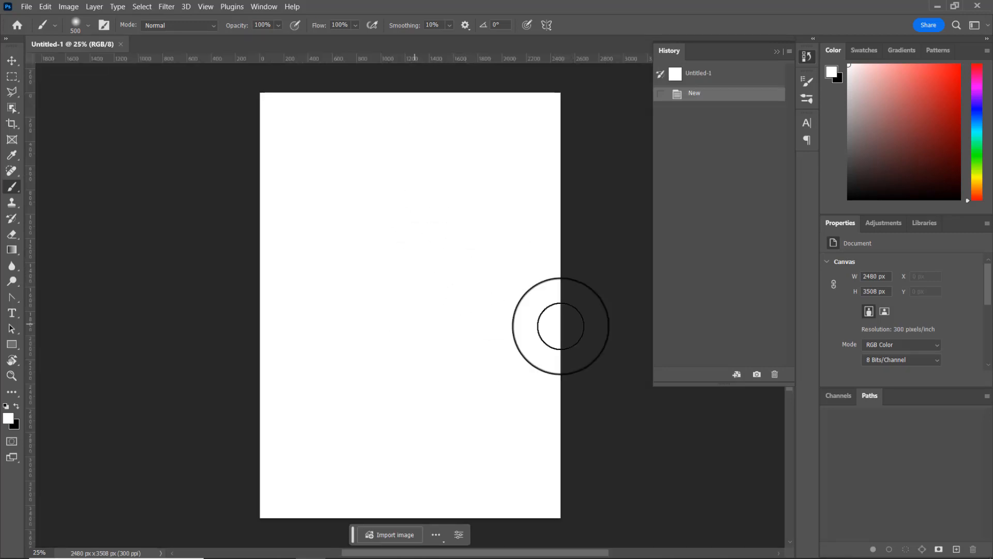
# Show the Layers panel and dock it alongside Channels and Paths
pyautogui.click(778, 51)
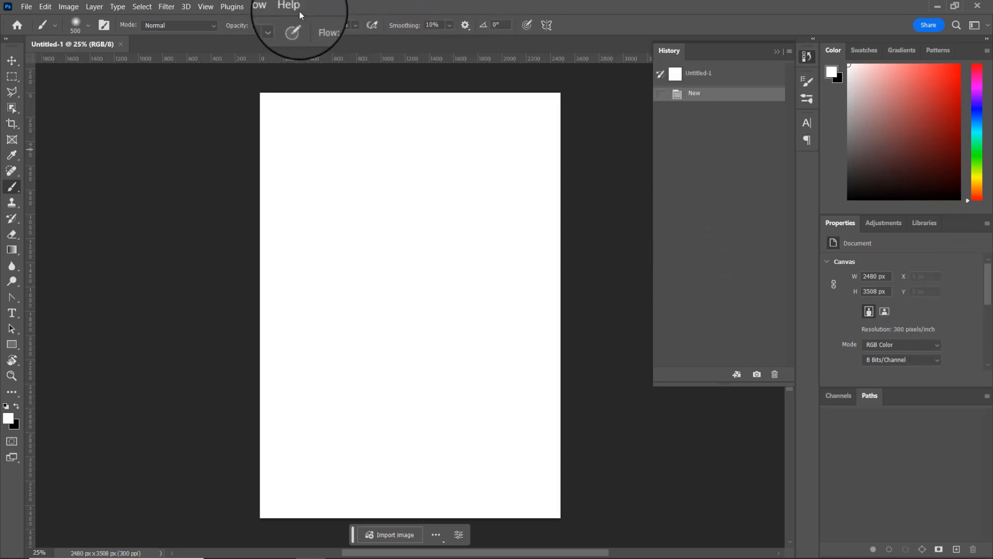
pyautogui.click(264, 6)
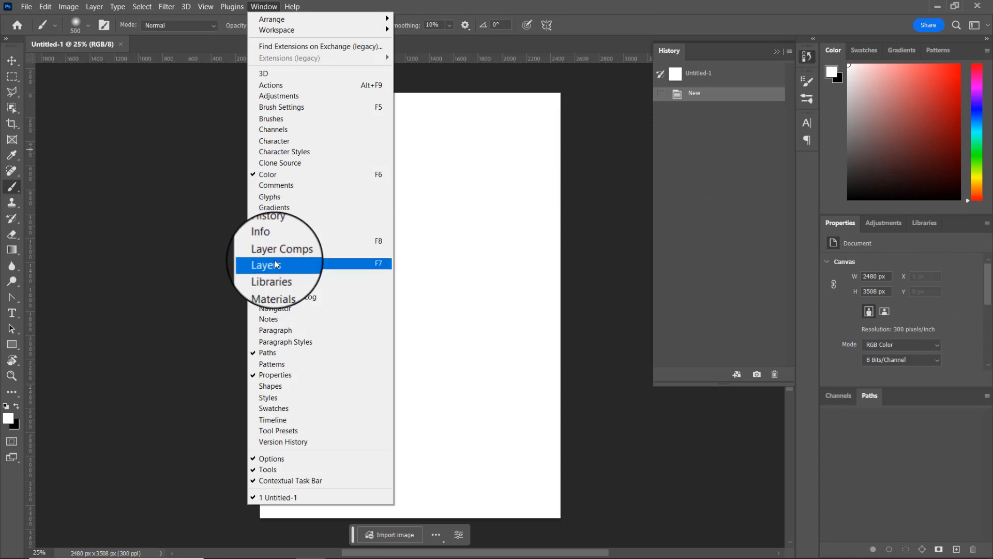
pyautogui.click(275, 265)
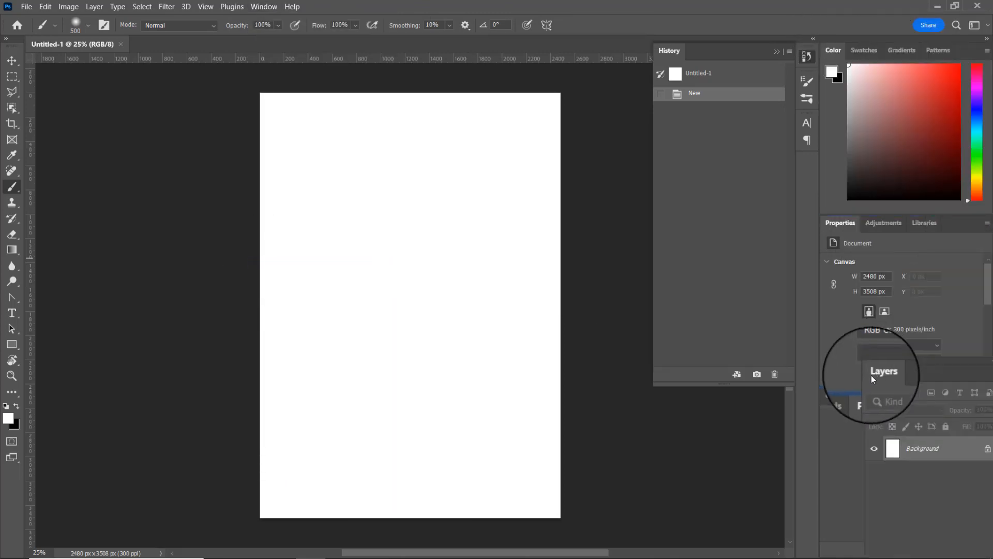
pyautogui.moveTo(871, 374); pyautogui.dragTo(840, 395)
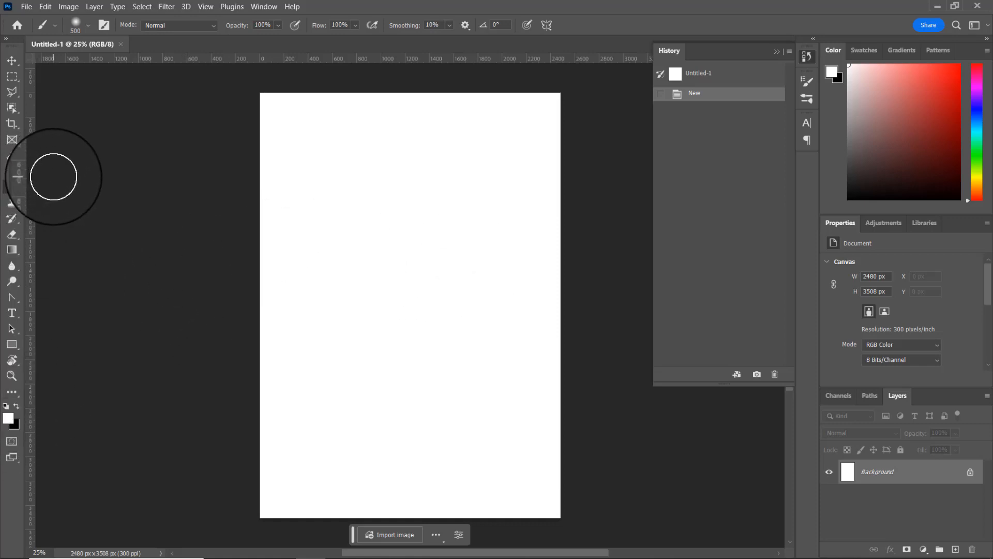
# Activate the Brush tool and set the foreground color to black
pyautogui.press('g')
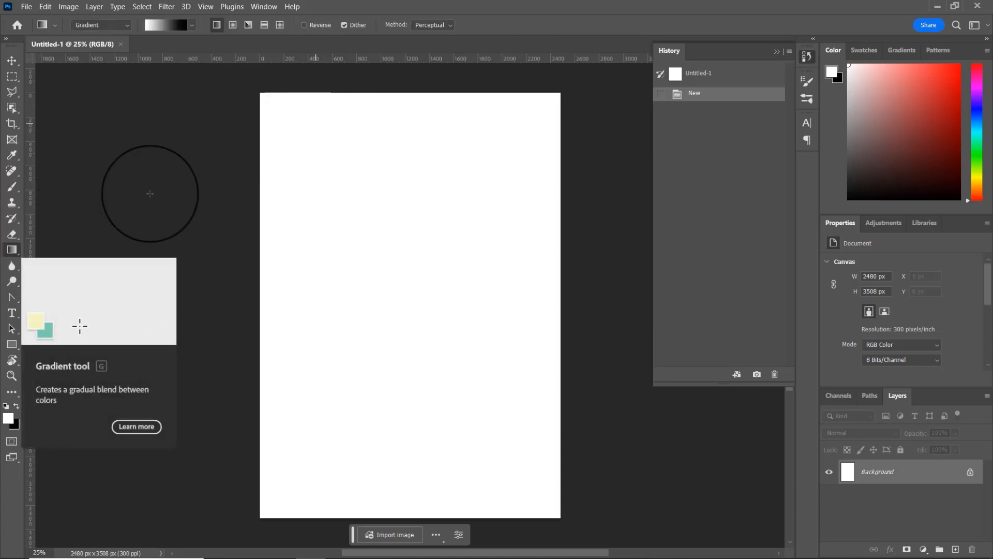
pyautogui.press('b')
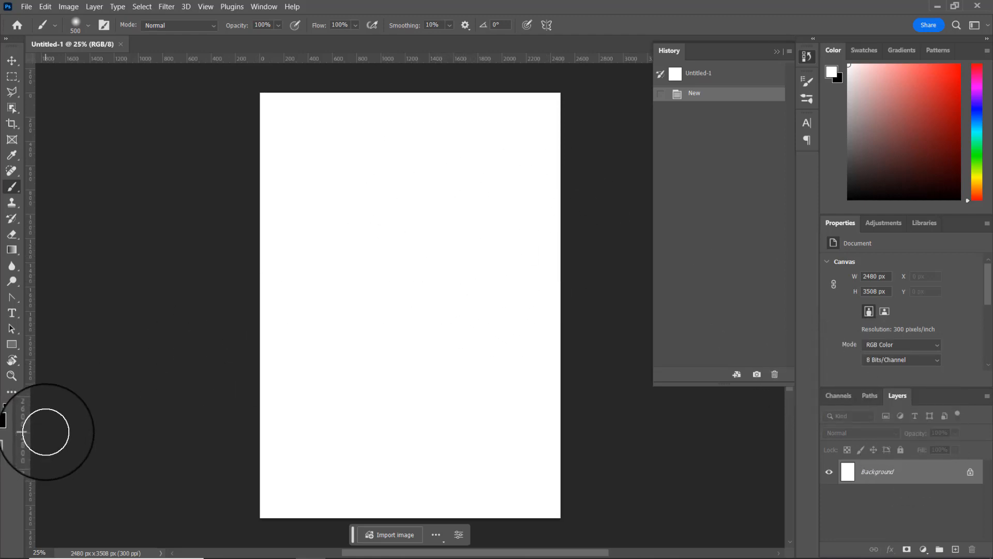
pyautogui.click(8, 421)
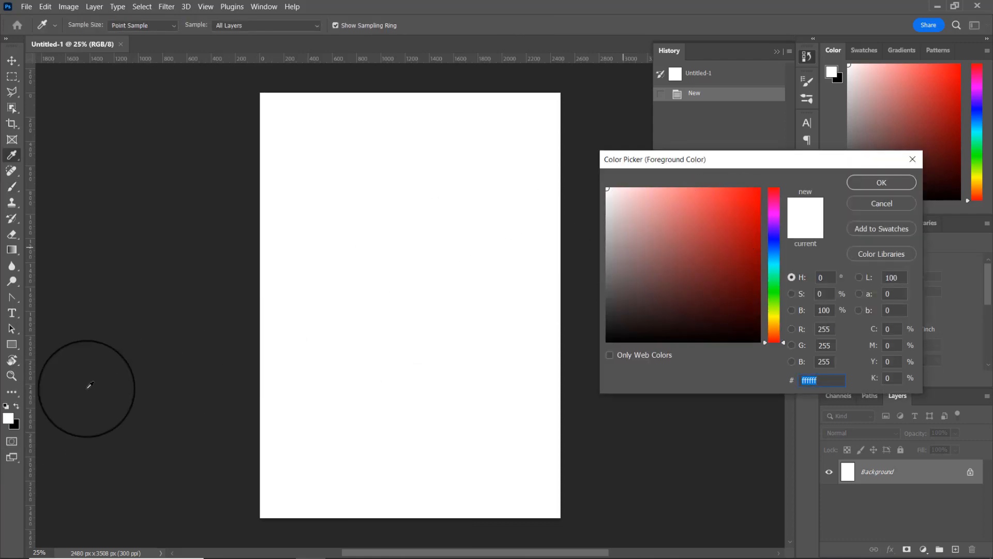
pyautogui.click(760, 342)
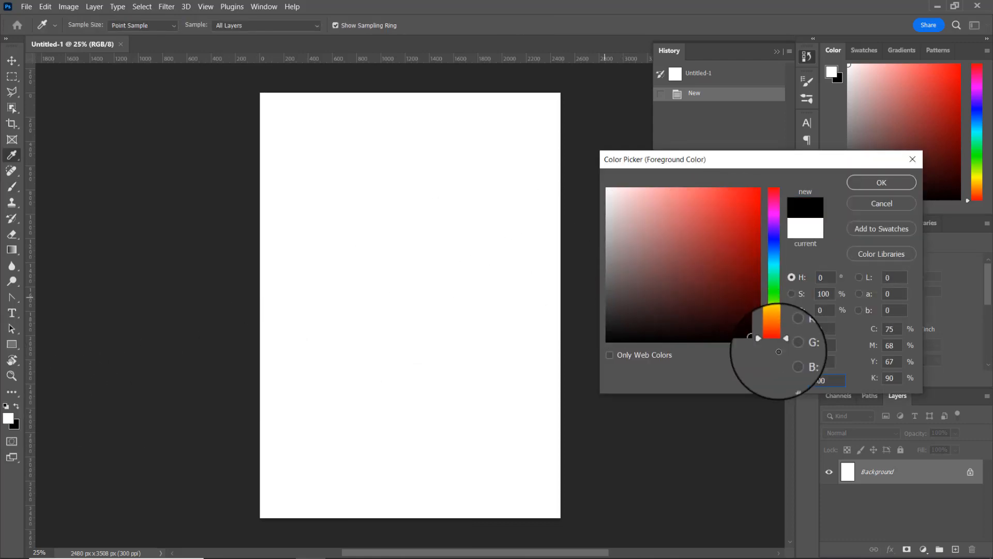
pyautogui.click(875, 185)
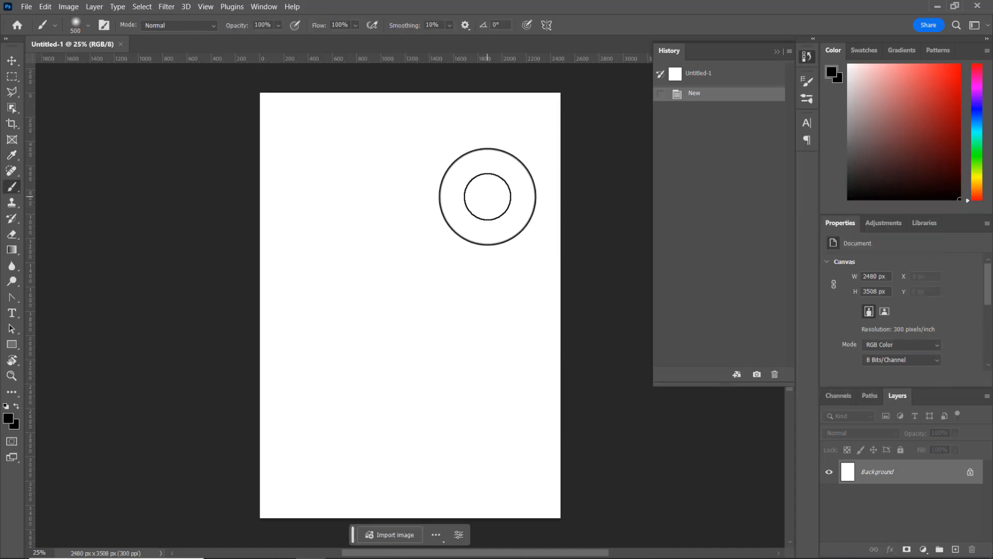
# Paint a single soft black dab near the page's upper right, and undo it
pyautogui.click(486, 196)
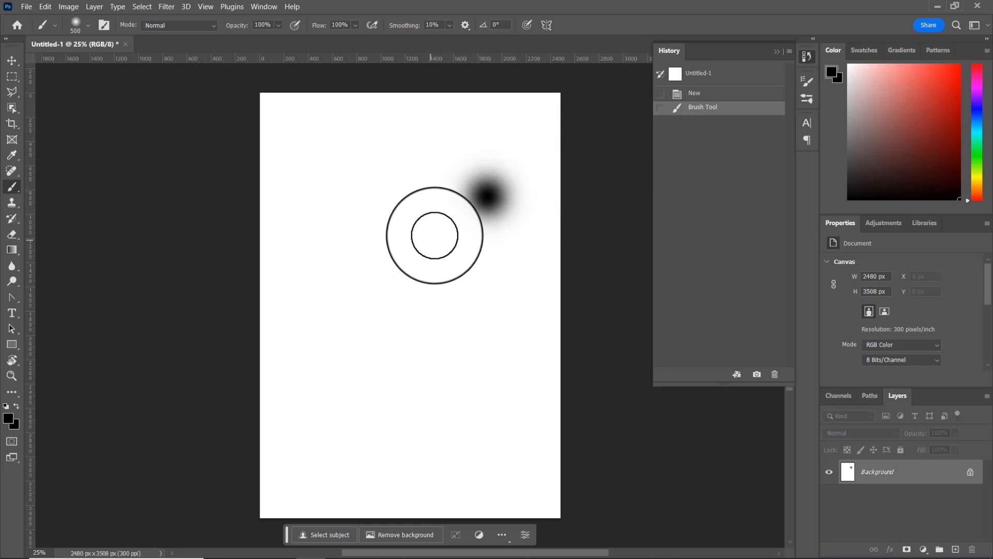
pyautogui.click(45, 7)
pyautogui.click(68, 20)
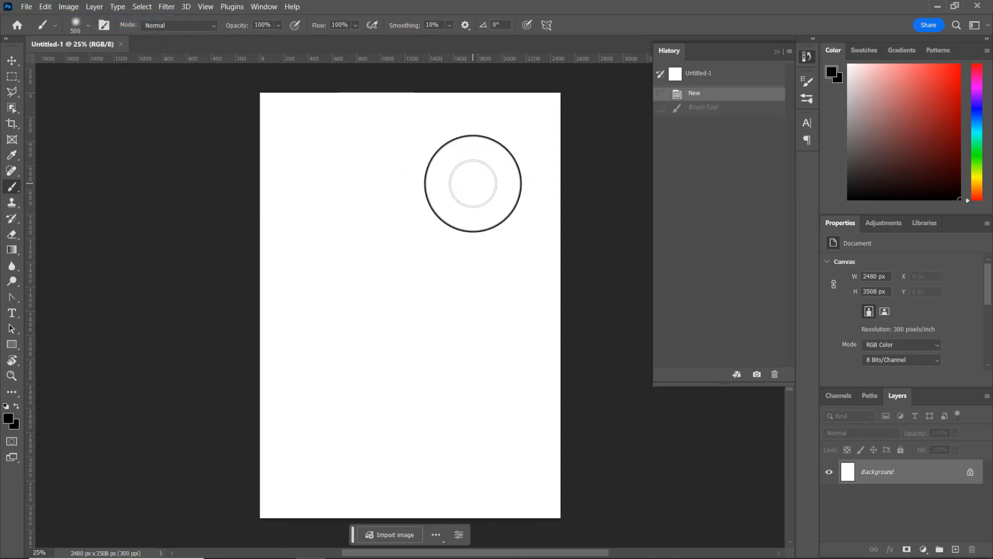
# Set the brush hardness to 100% and test it with one 500 px dab near the page's upper right corner, undoing the dab
pyautogui.click(88, 26)
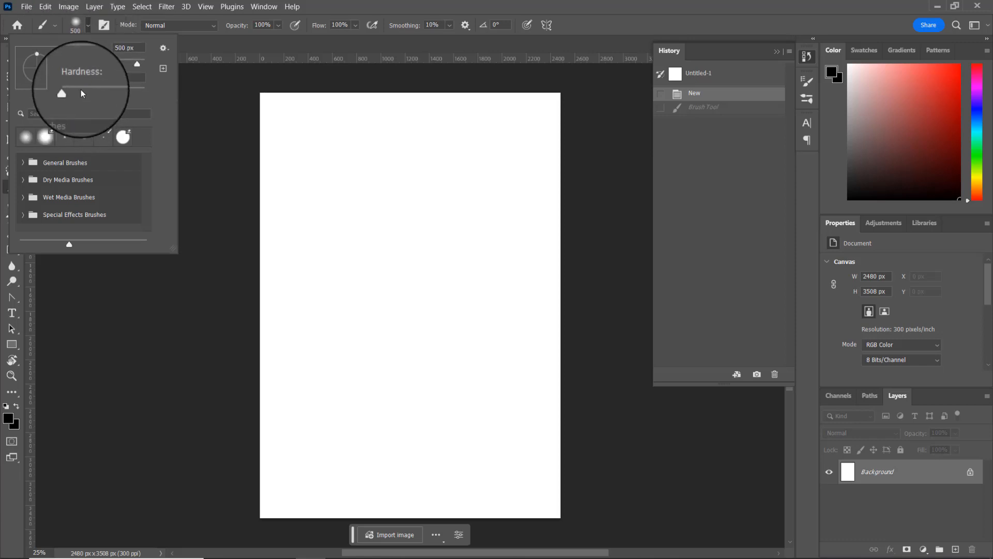
pyautogui.moveTo(68, 92); pyautogui.dragTo(182, 93)
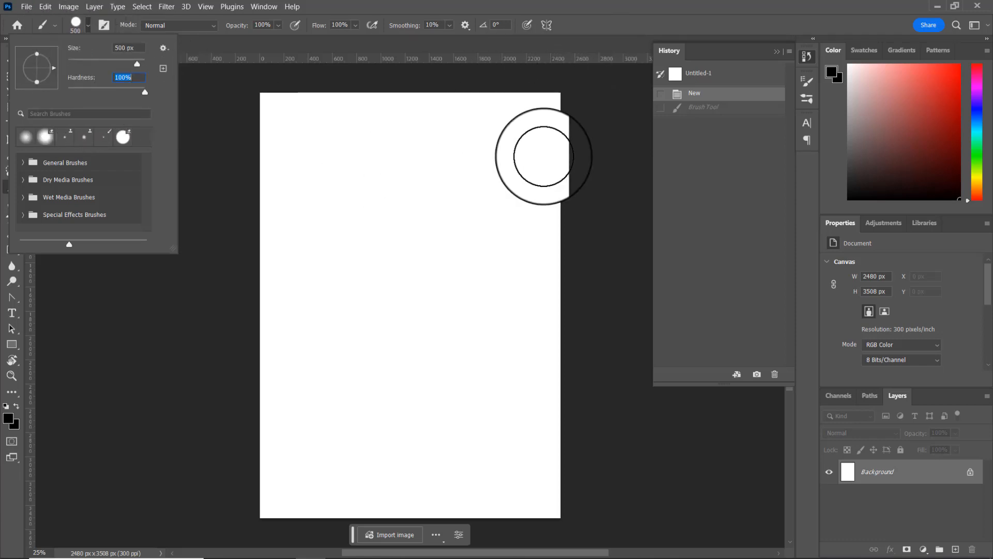
pyautogui.click(506, 139)
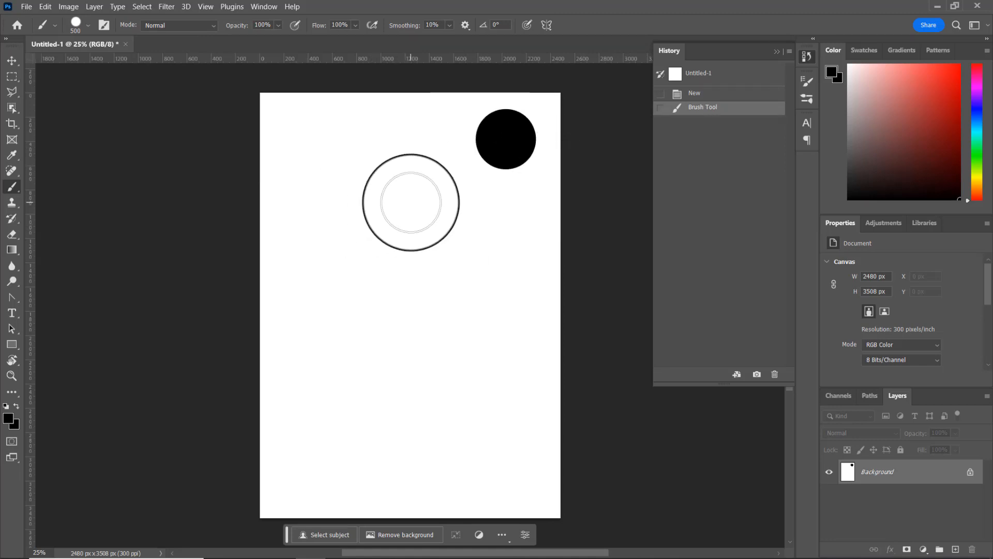
pyautogui.hotkey('ctrl', 'z')
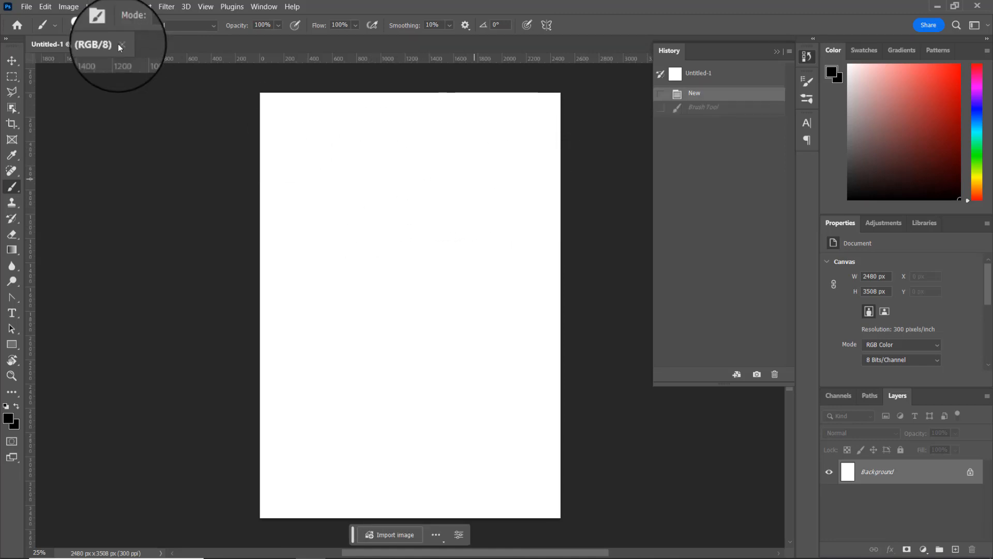
# Paint a 114 px dot near the page's upper left corner and an 1102 px dot near the upper right corner
pyautogui.click(86, 26)
pyautogui.click(109, 64)
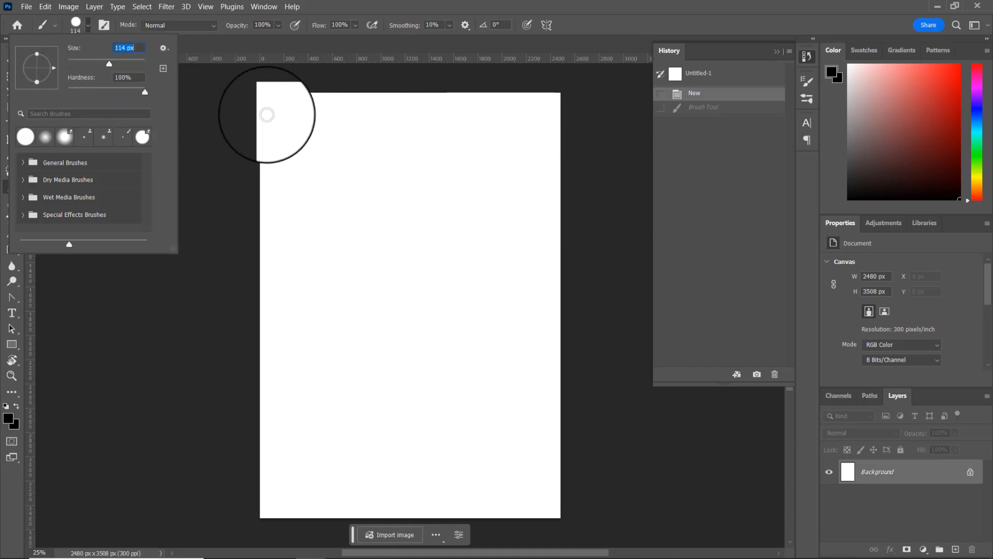
pyautogui.click(294, 123)
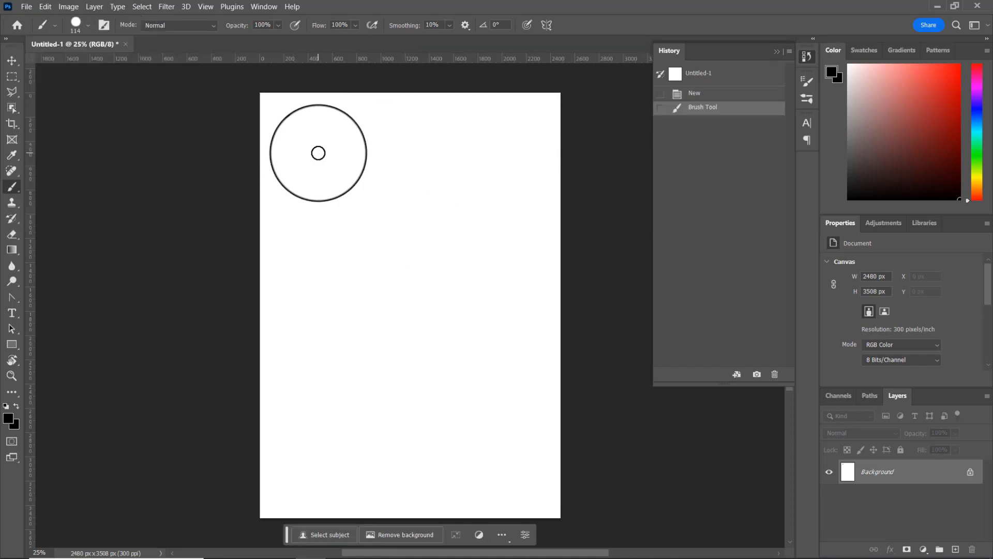
pyautogui.click(88, 25)
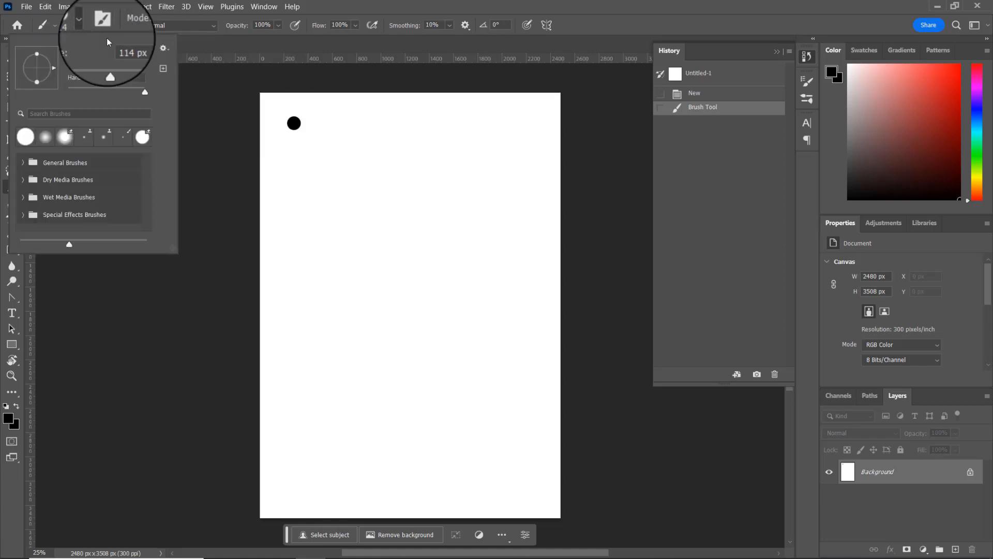
pyautogui.click(139, 64)
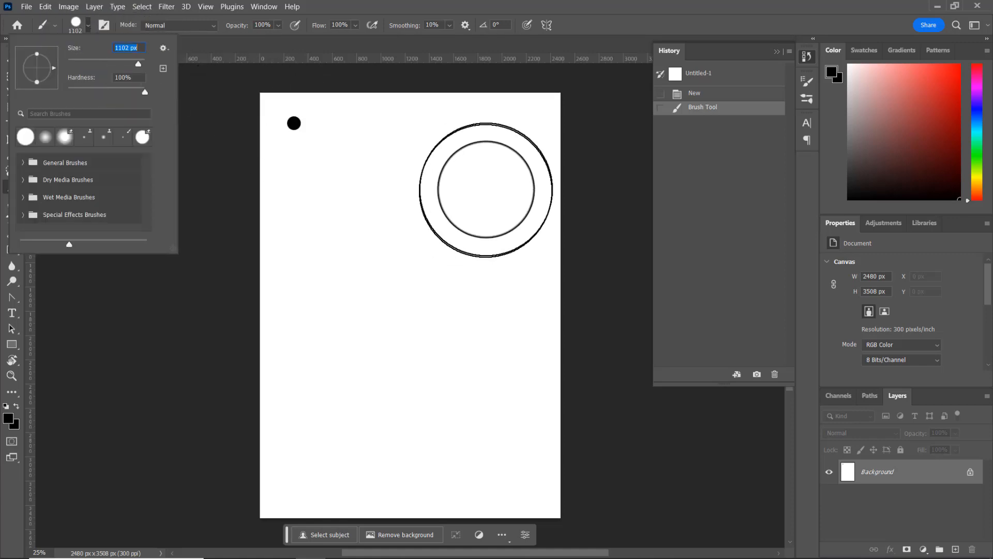
pyautogui.click(507, 151)
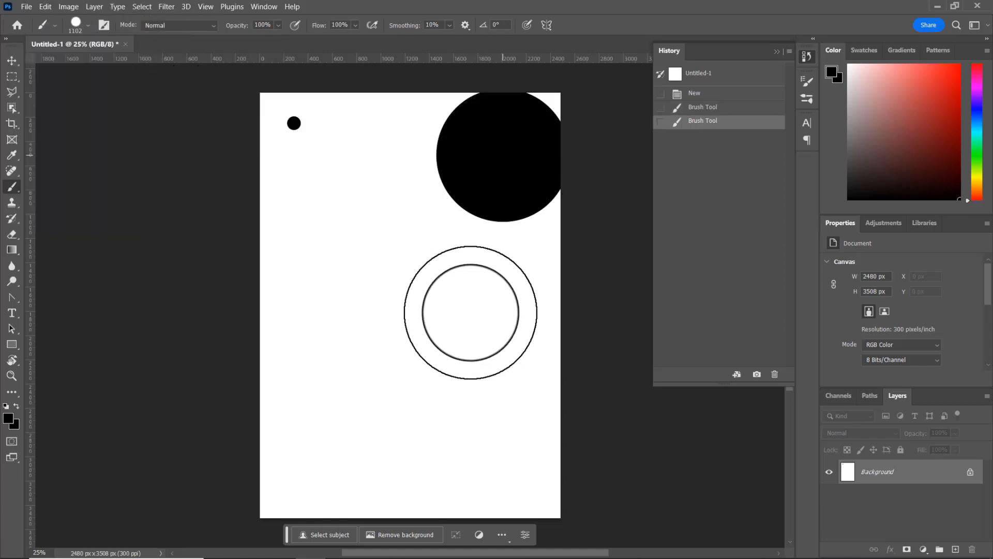
# Set the brush size to 5000 px and paint a huge dab over the lower left of the page
pyautogui.click(88, 25)
pyautogui.click(145, 58)
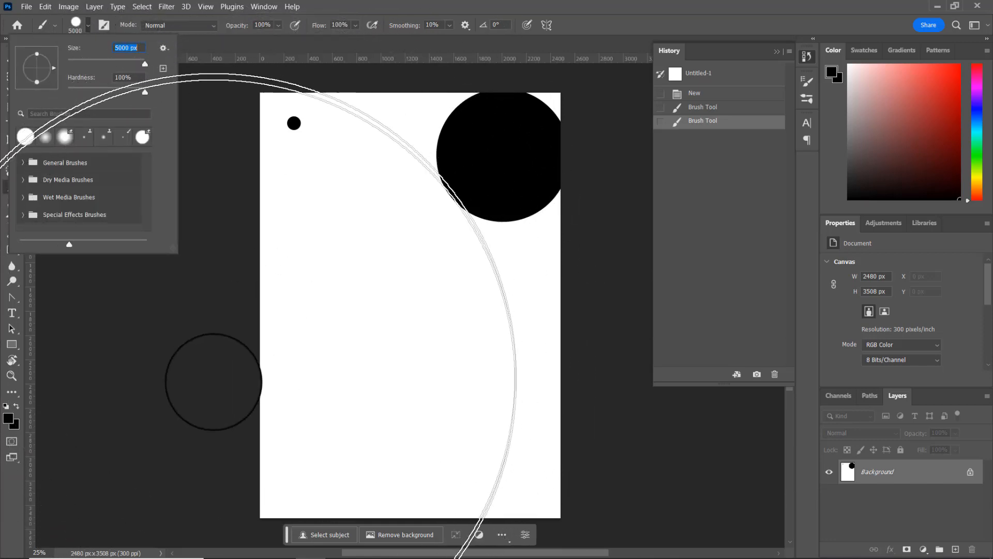
pyautogui.press('Return')
pyautogui.click(253, 439)
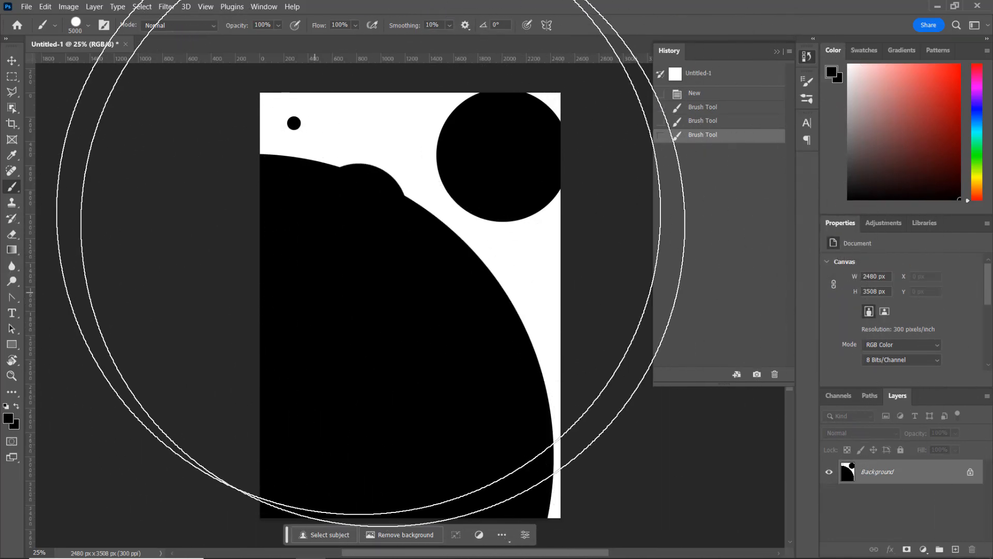
# Undo all three brush dabs to return to the blank page
pyautogui.hotkey('ctrl', 'z')
pyautogui.hotkey('ctrl', 'z')
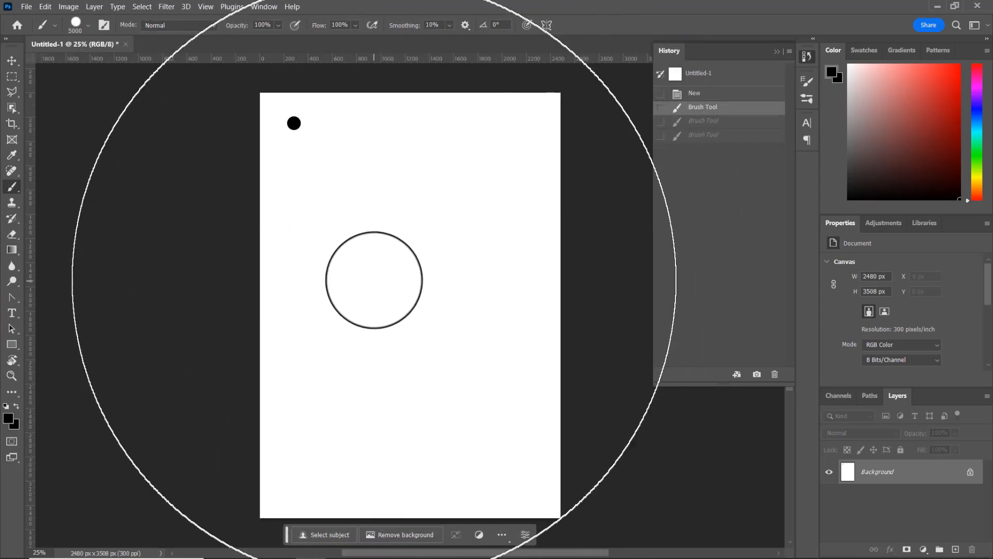
pyautogui.hotkey('ctrl', 'z')
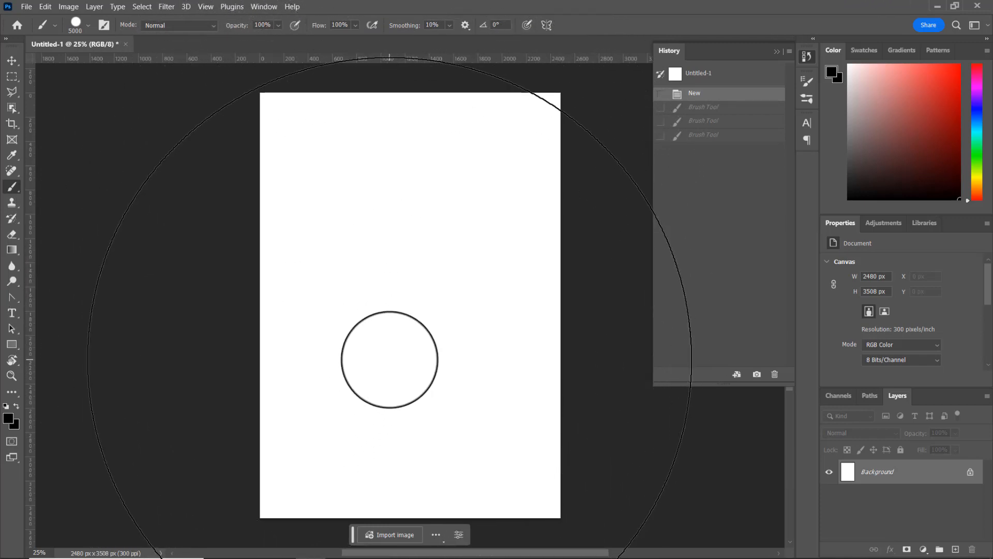
# Reduce the brush size step by step from its maximum to 700 px
pyautogui.press('[')
pyautogui.press('[')
pyautogui.press('[')
pyautogui.press('[')
pyautogui.press('[')
pyautogui.press('[')
pyautogui.press('[')
pyautogui.press('[')
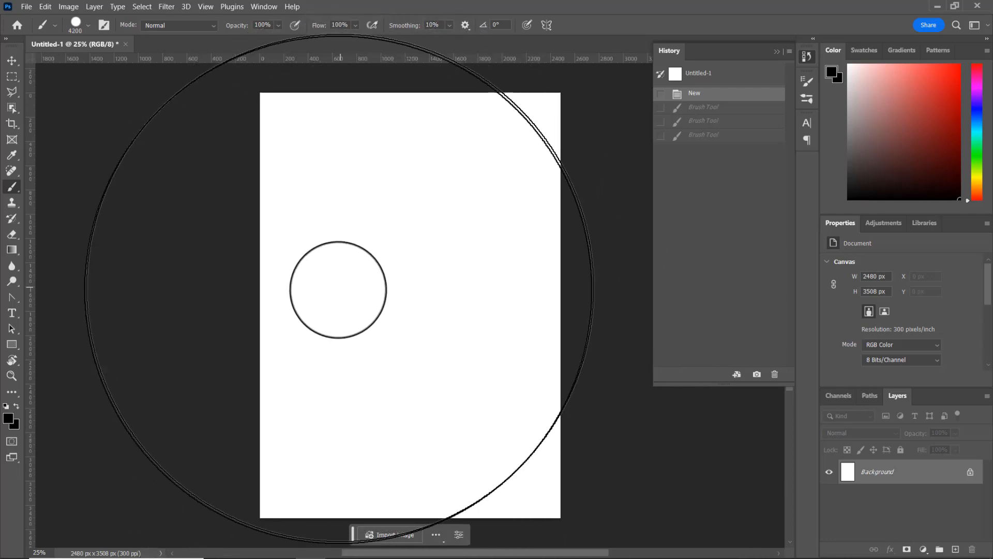
pyautogui.press('[')
pyautogui.press('[')
pyautogui.press('[')
pyautogui.press('[')
pyautogui.press('[')
pyautogui.press('[')
pyautogui.press('[')
pyautogui.press('[')
pyautogui.press('[')
pyautogui.press('[')
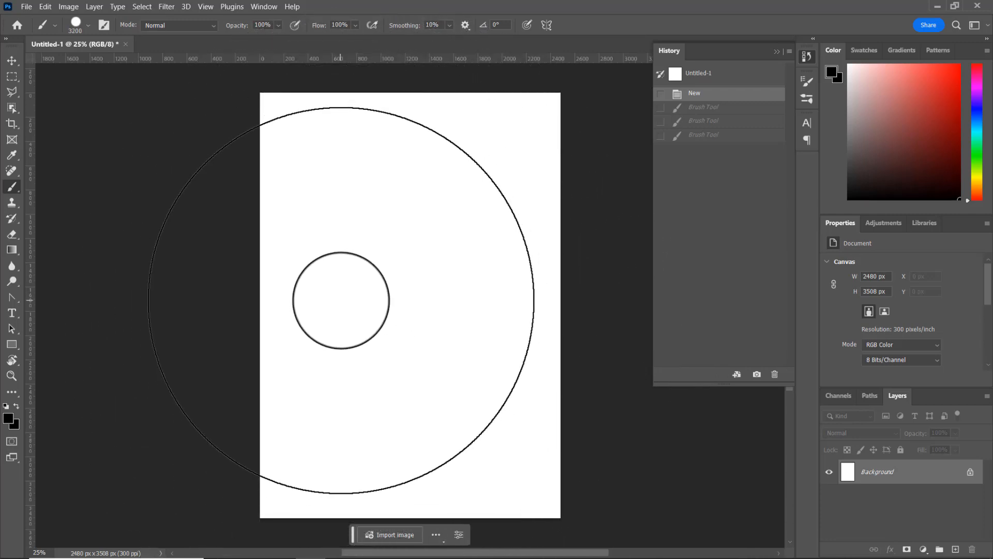
pyautogui.press('[')
pyautogui.press('[')
pyautogui.press('[')
pyautogui.press('[')
pyautogui.press('[')
pyautogui.press('[')
pyautogui.press('[')
pyautogui.press('[')
pyautogui.press('[')
pyautogui.press('[')
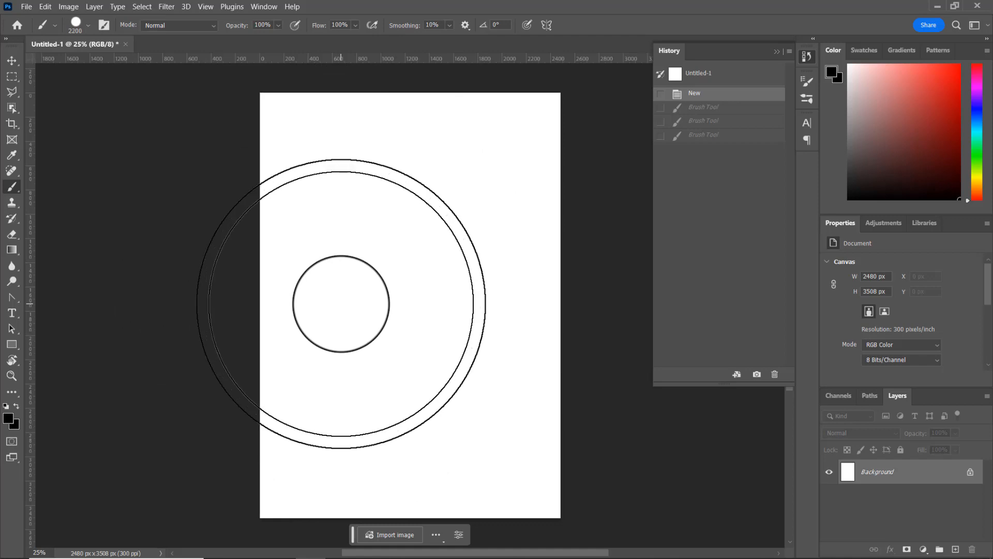
pyautogui.press('[')
pyautogui.press('[')
pyautogui.press('[')
pyautogui.press('[')
pyautogui.press('[')
pyautogui.press('[')
pyautogui.press('[')
pyautogui.press('[')
pyautogui.press('[')
pyautogui.press('[')
pyautogui.press('[')
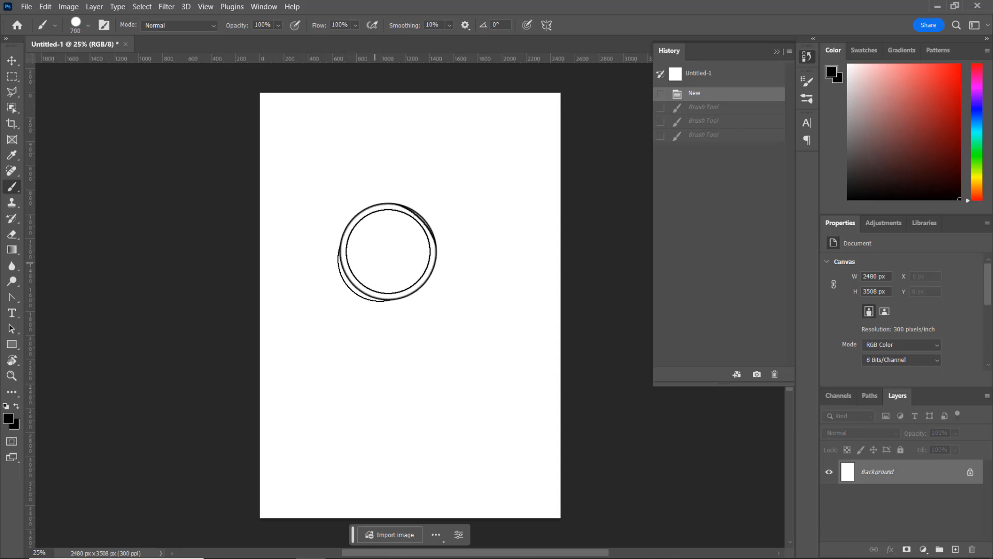
# Paint a hard black circle about 900 px wide in the page's upper left and one about 600 px wide in the upper right
pyautogui.press(']')
pyautogui.press(']')
pyautogui.press(']')
pyautogui.press(']')
pyautogui.press(']')
pyautogui.press(']')
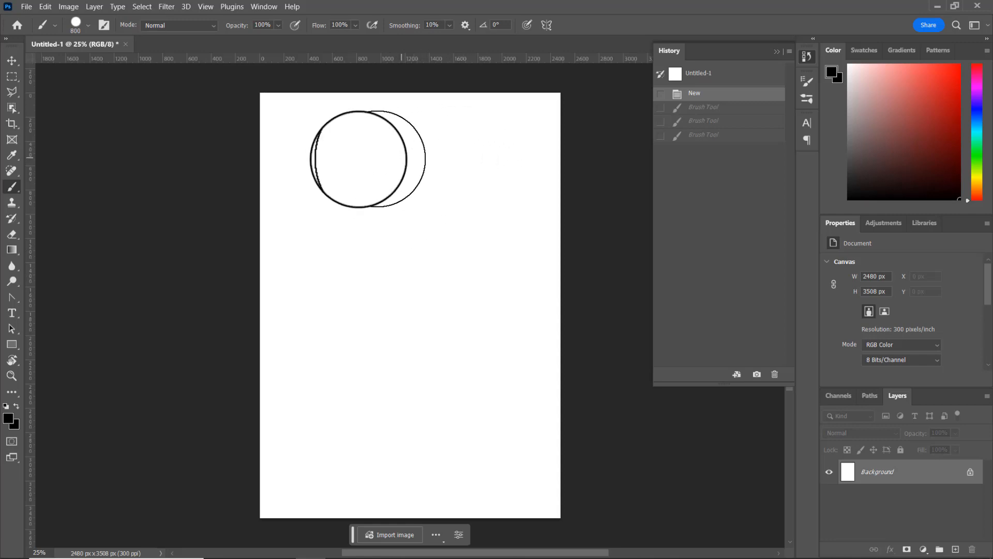
pyautogui.click(336, 156)
pyautogui.press('[')
pyautogui.press('[')
pyautogui.click(462, 188)
# Paint a black circle about 150 px wide at mid-height near the page's left side and one about 900 px wide right of the centre
pyautogui.press('[')
pyautogui.press('[')
pyautogui.press('[')
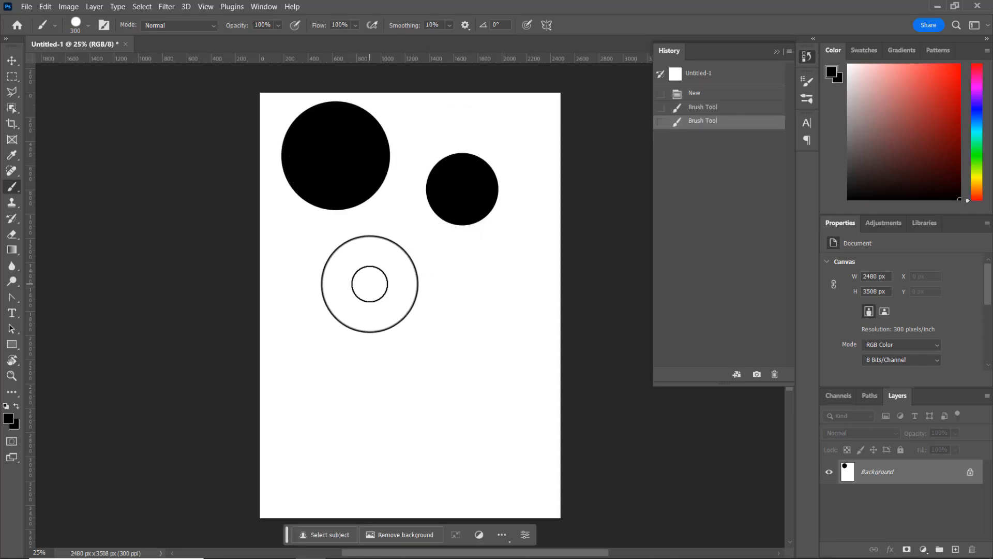
pyautogui.click(313, 278)
pyautogui.press(']')
pyautogui.press(']')
pyautogui.press(']')
pyautogui.press(']')
pyautogui.press(']')
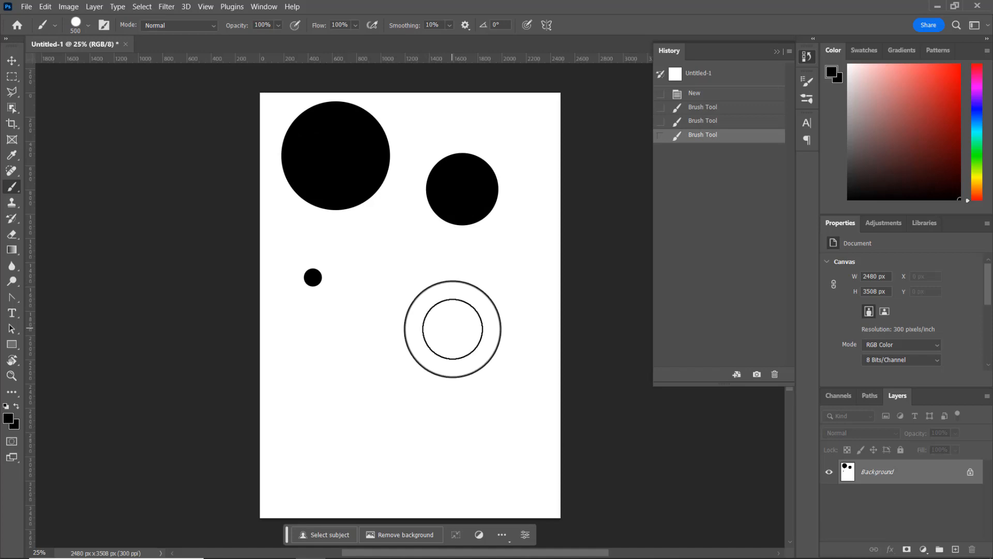
pyautogui.click(453, 331)
# Paint a black circle about 500 px wide left of the large central one and another about 250 px wide below it
pyautogui.press('[')
pyautogui.press('[')
pyautogui.press('[')
pyautogui.click(337, 342)
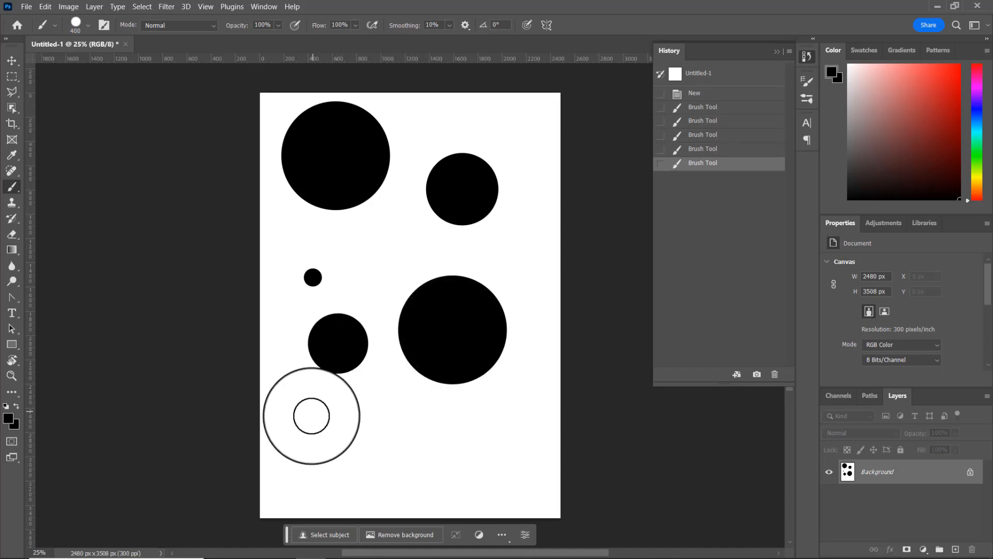
pyautogui.press('[')
pyautogui.press('[')
pyautogui.press('[')
pyautogui.click(311, 415)
# Paint a black circle about 1200 px wide cropped by the page's lower-right corner and one about 500 px wide cropped by the lower left edge
pyautogui.press(']')
pyautogui.press(']')
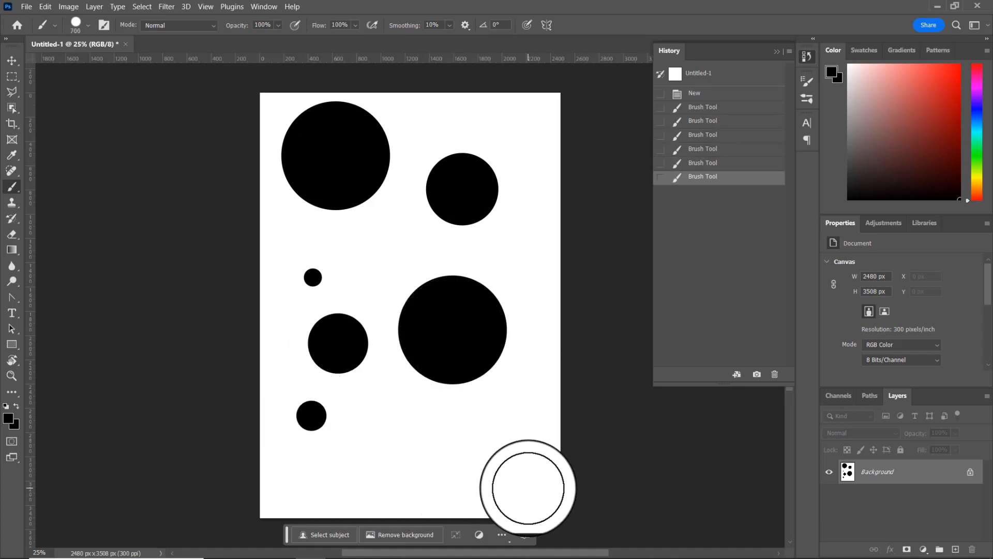
pyautogui.press(']')
pyautogui.click(512, 486)
pyautogui.press(']')
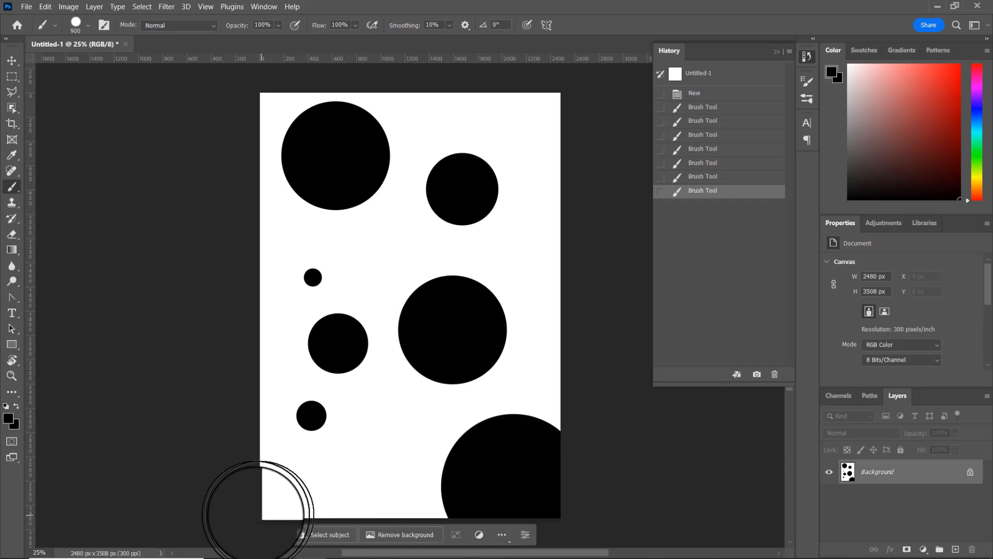
pyautogui.press('[')
pyautogui.press('[')
pyautogui.press('[')
pyautogui.press('[')
pyautogui.click(249, 472)
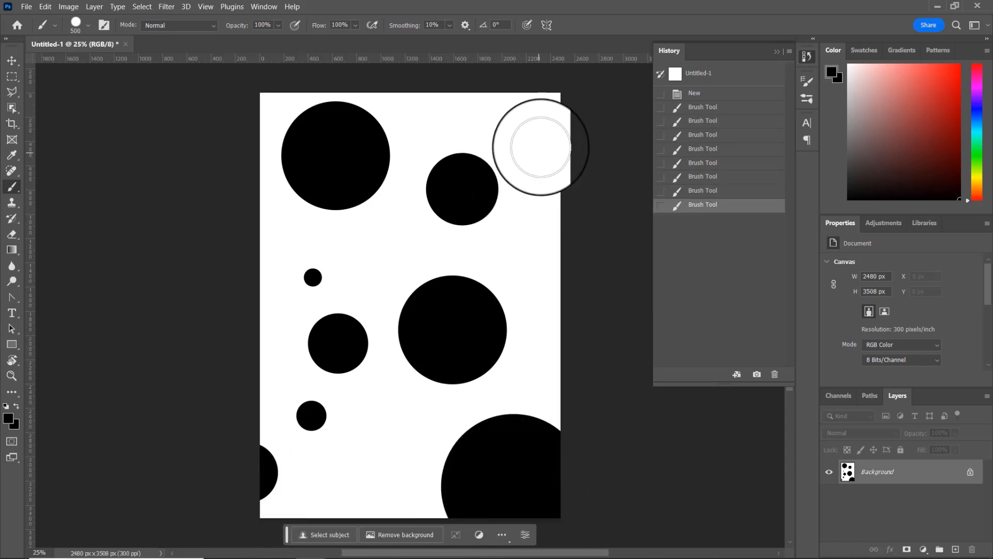
# Paint a black circle about 800 px wide cropped by the page's upper-right corner
pyautogui.press(']')
pyautogui.press(']')
pyautogui.press(']')
pyautogui.click(555, 106)
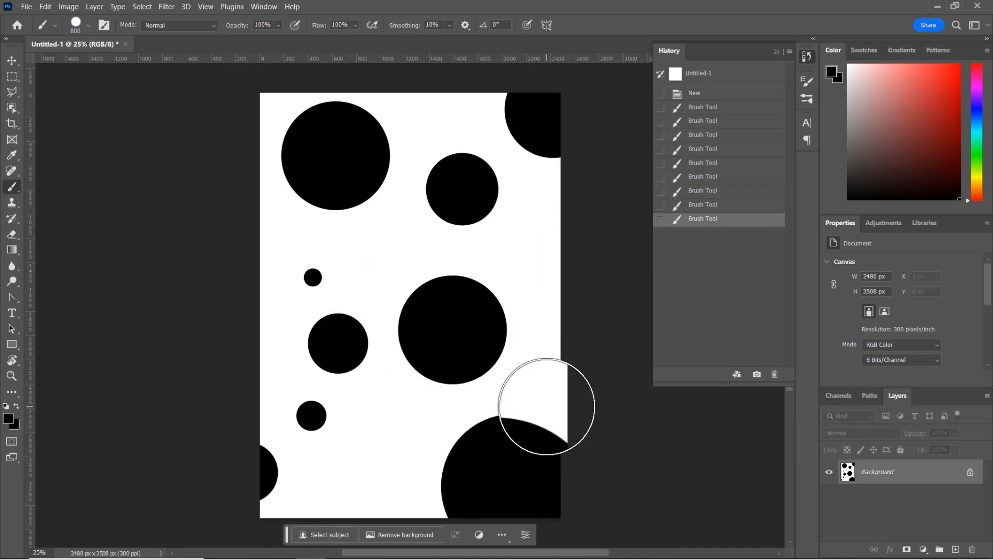
# Unlock the Background so it becomes an editable layer, and choose the Magic Eraser Tool
pyautogui.click(970, 472)
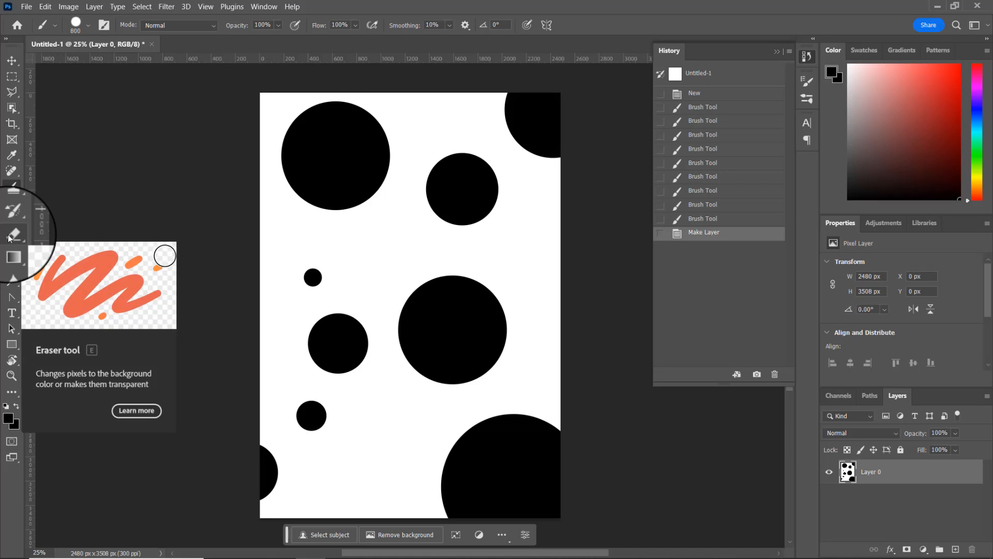
pyautogui.click(9, 237)
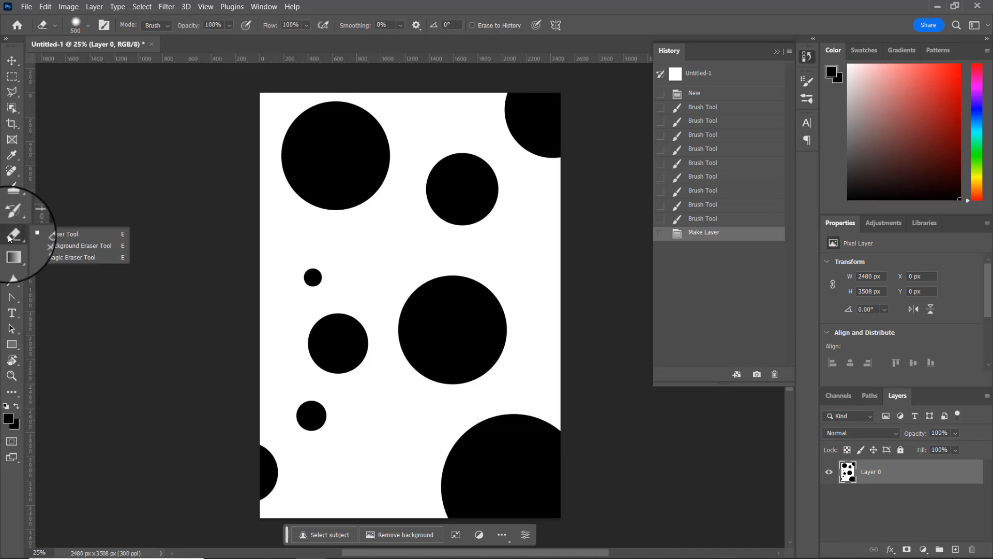
pyautogui.click(70, 259)
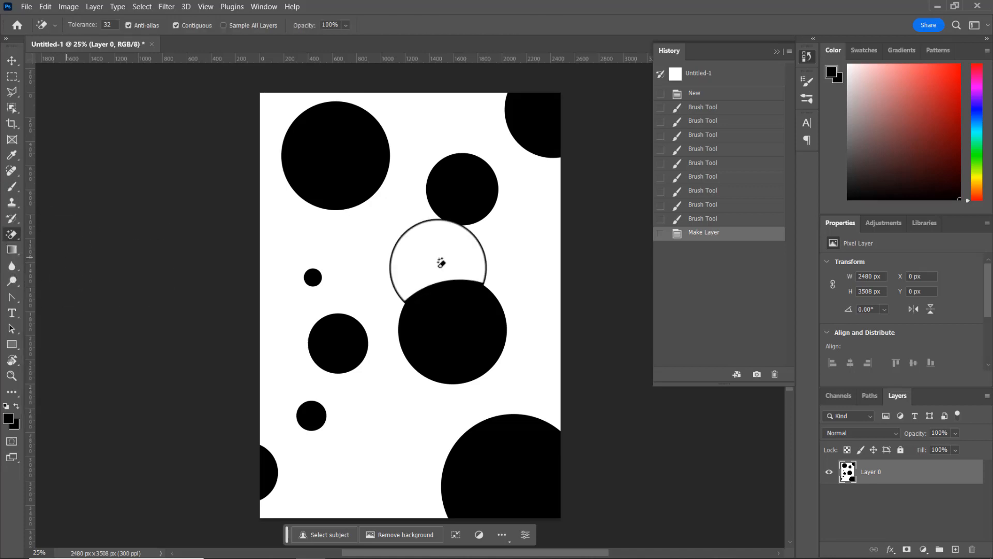
# Add an empty layer beneath Layer 0 and erase the white area around the circles on Layer 0 with the Magic Eraser
pyautogui.click(956, 549)
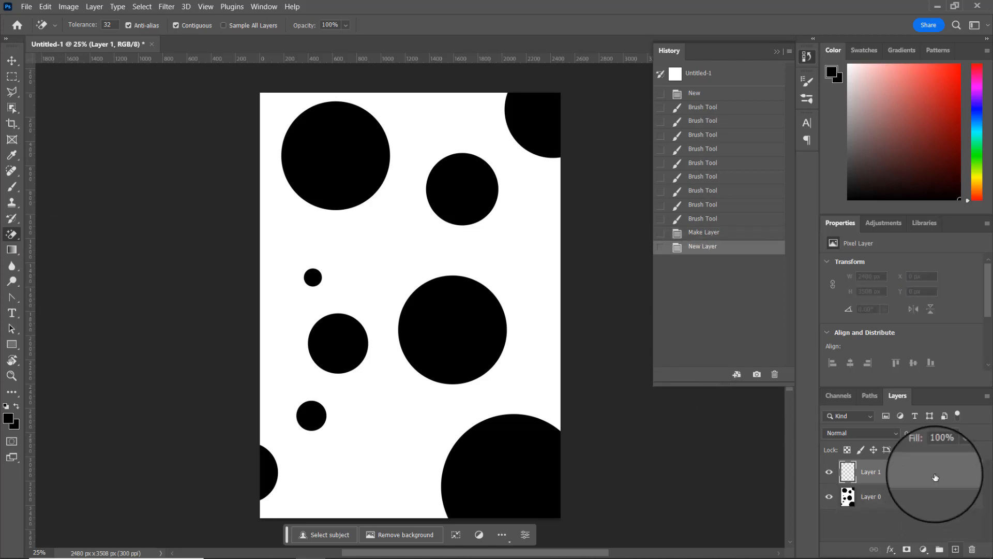
pyautogui.moveTo(887, 471); pyautogui.dragTo(887, 505)
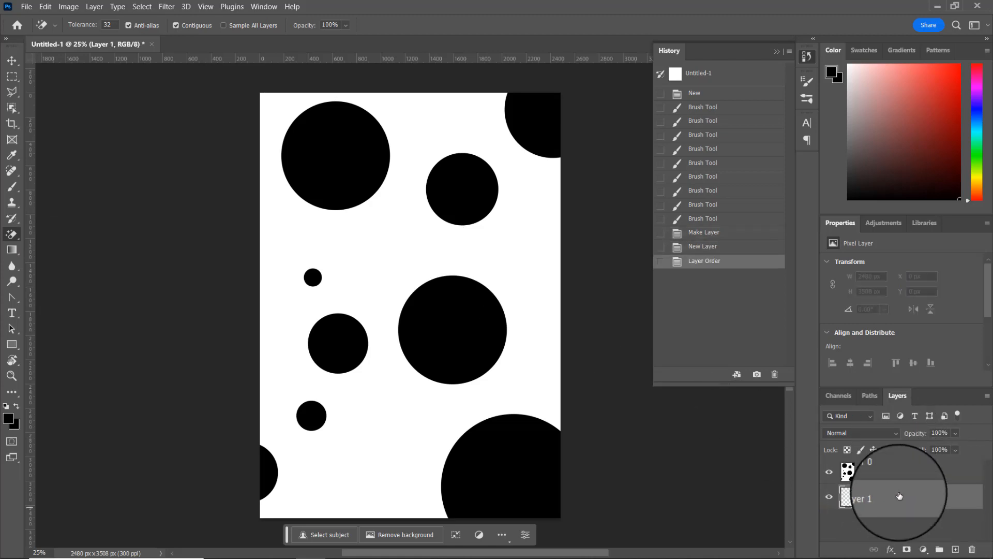
pyautogui.click(934, 472)
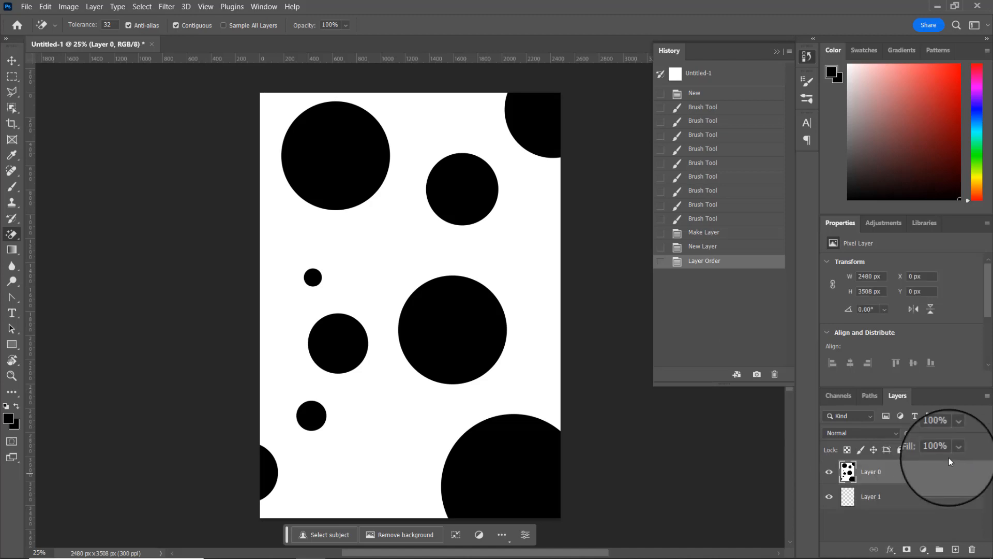
pyautogui.click(402, 248)
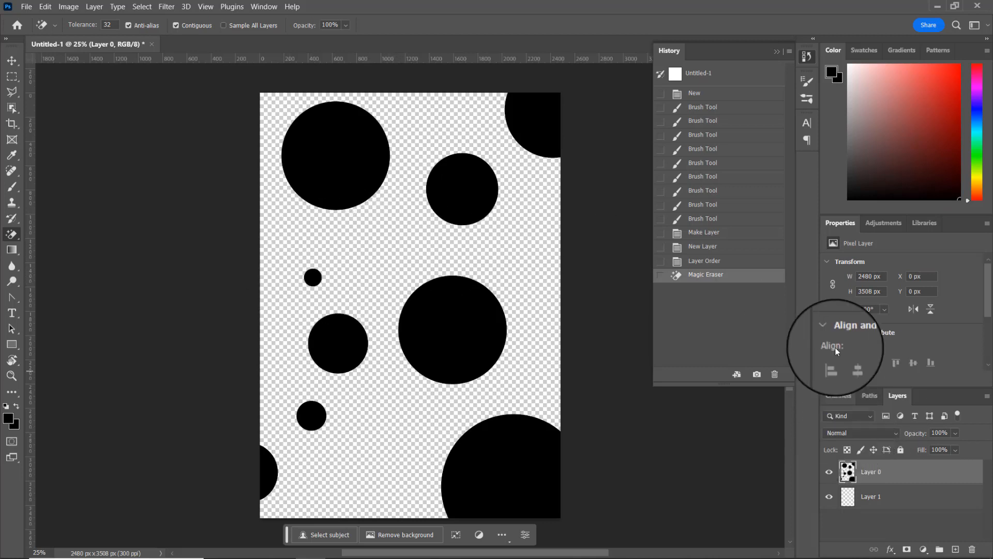
# Rename Layer 0 as dots and the empty layer below it as background, and make the dots layer active again
pyautogui.doubleClick(871, 472)
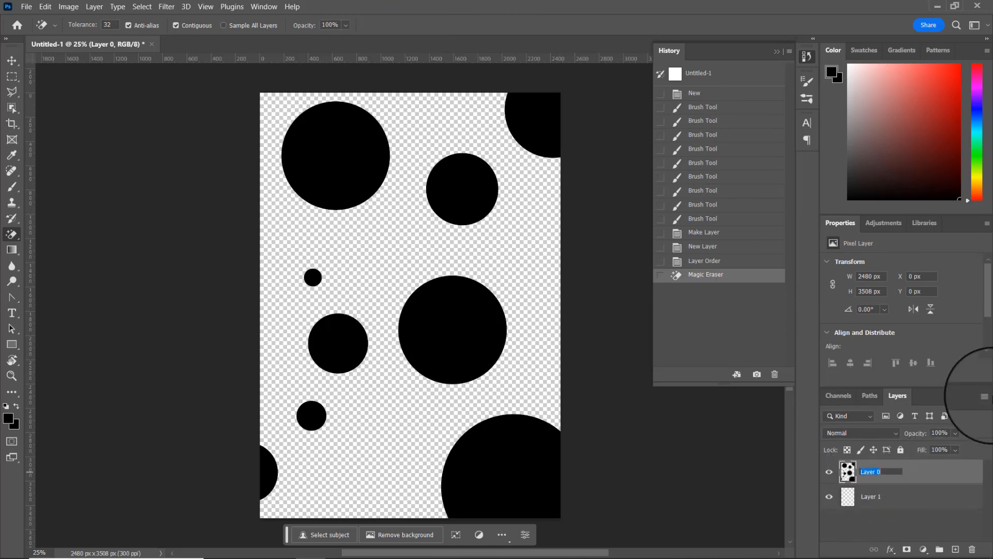
pyautogui.press('Return')
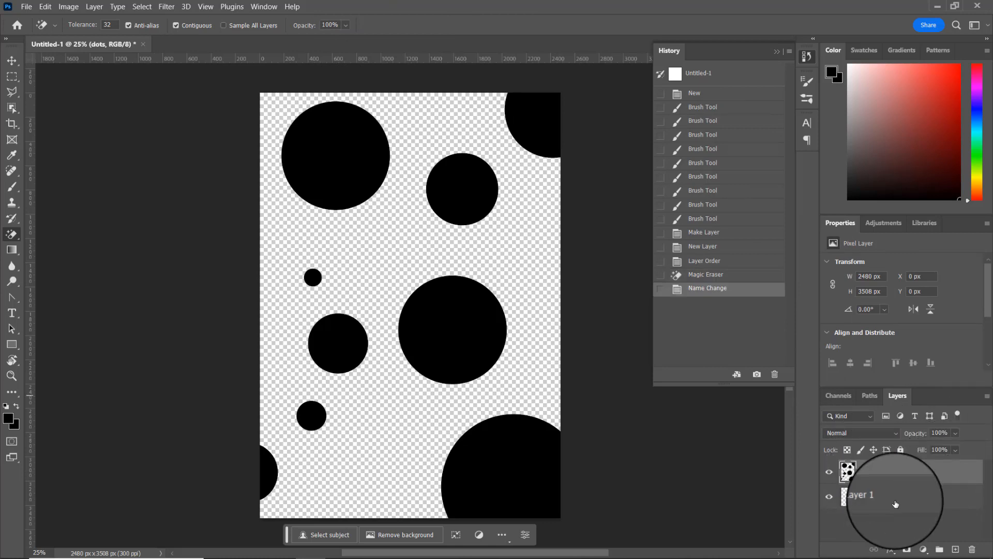
pyautogui.doubleClick(874, 496)
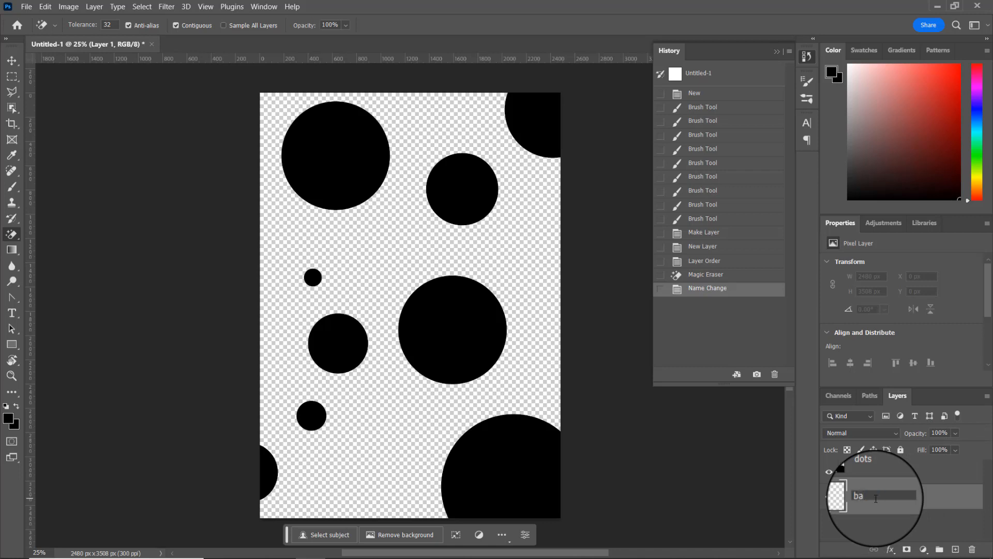
pyautogui.write('background')
pyautogui.press('Return')
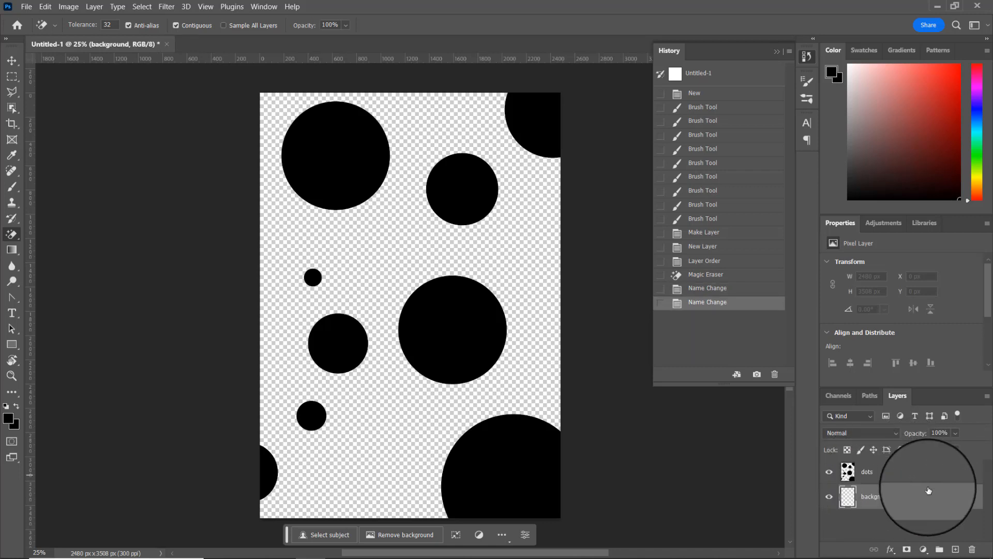
pyautogui.click(924, 472)
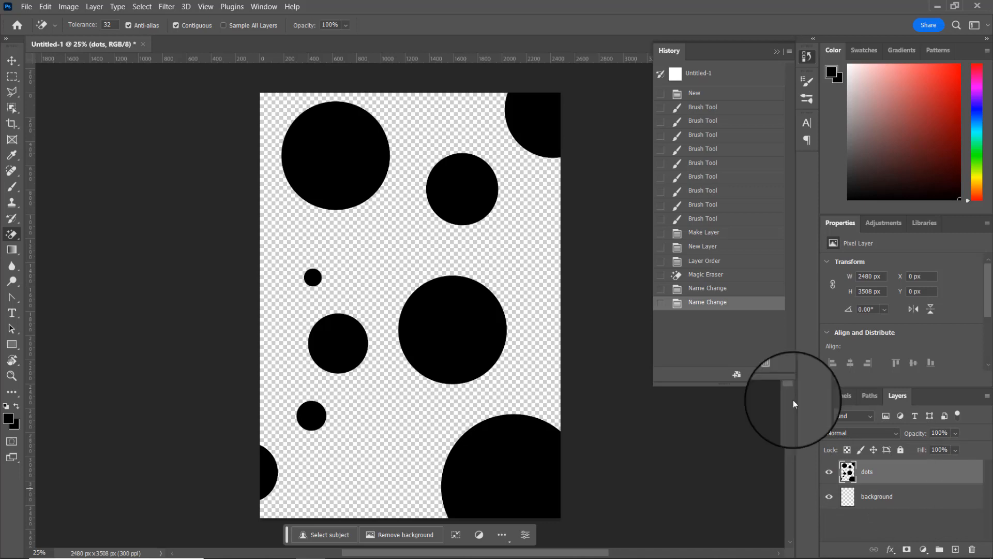
# Set the foreground color to white (ffffff) and switch to the Brush tool
pyautogui.click(10, 421)
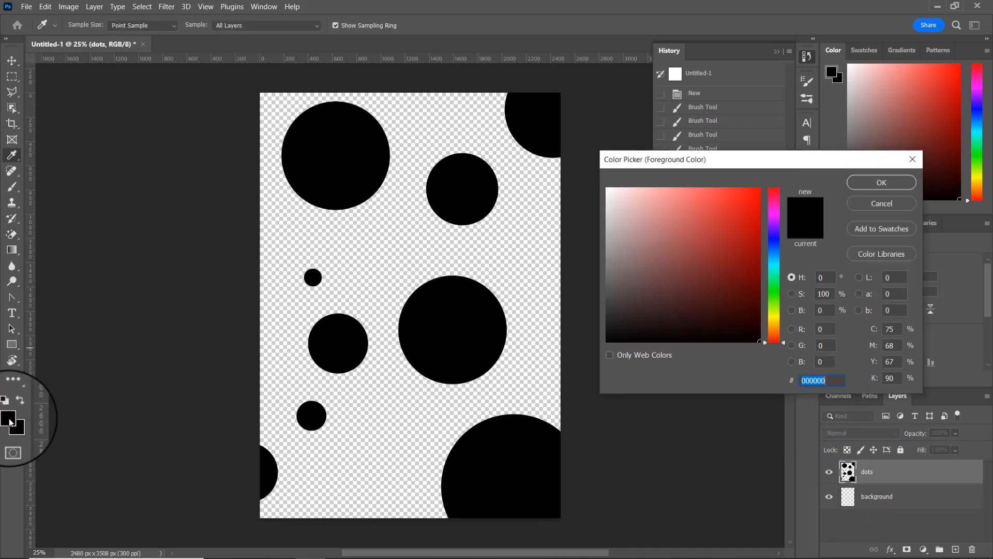
pyautogui.moveTo(654, 236); pyautogui.dragTo(608, 199)
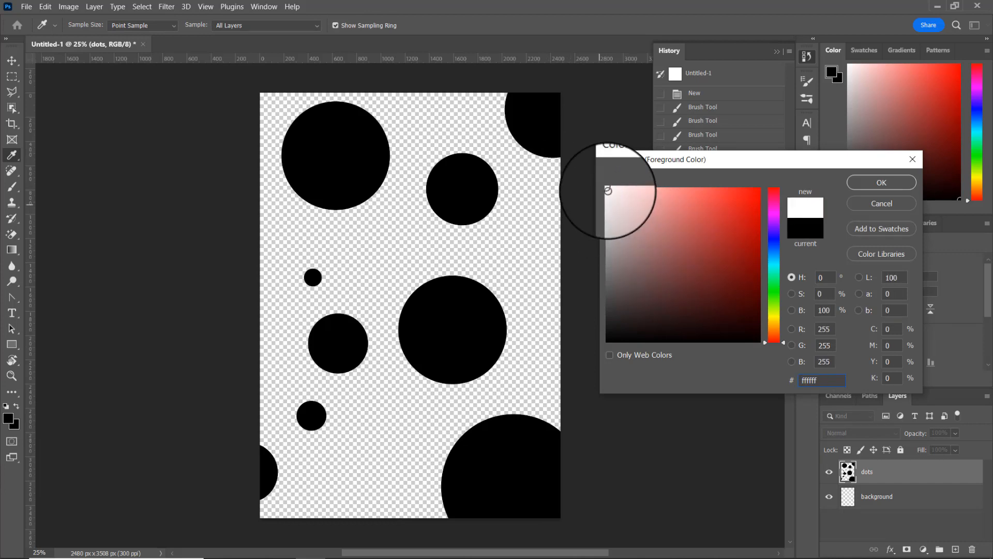
pyautogui.click(882, 183)
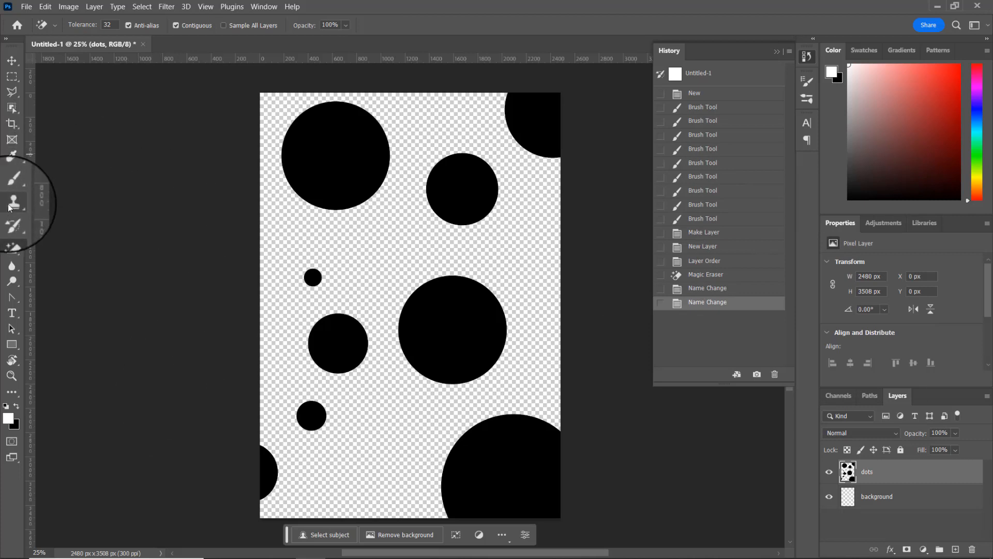
pyautogui.click(12, 187)
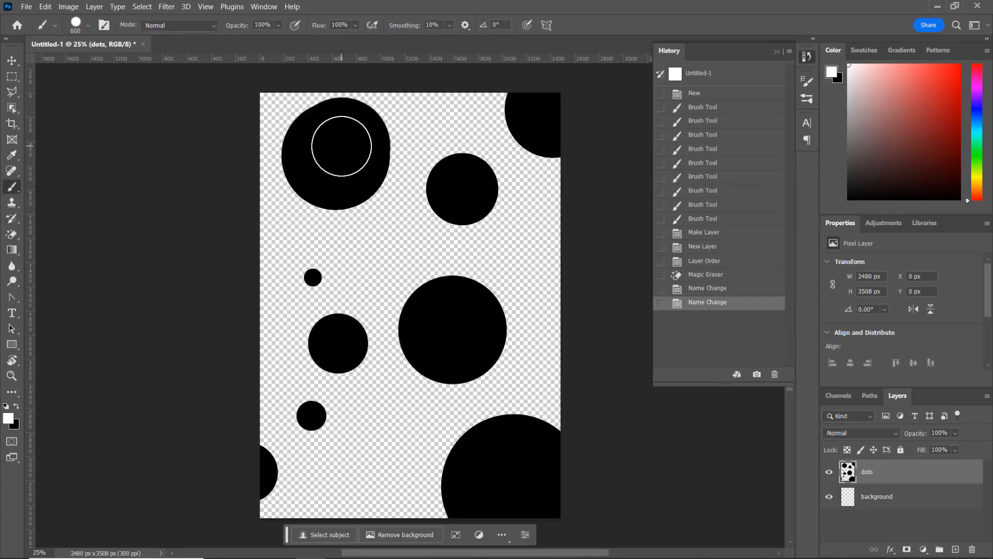
# Try a hard white 300 px dab inside the upper-left black circle and undo it
pyautogui.moveTo(346, 128)
pyautogui.mouseDown()
pyautogui.moveTo(361, 129)
pyautogui.moveTo(360, 141)
pyautogui.mouseUp()
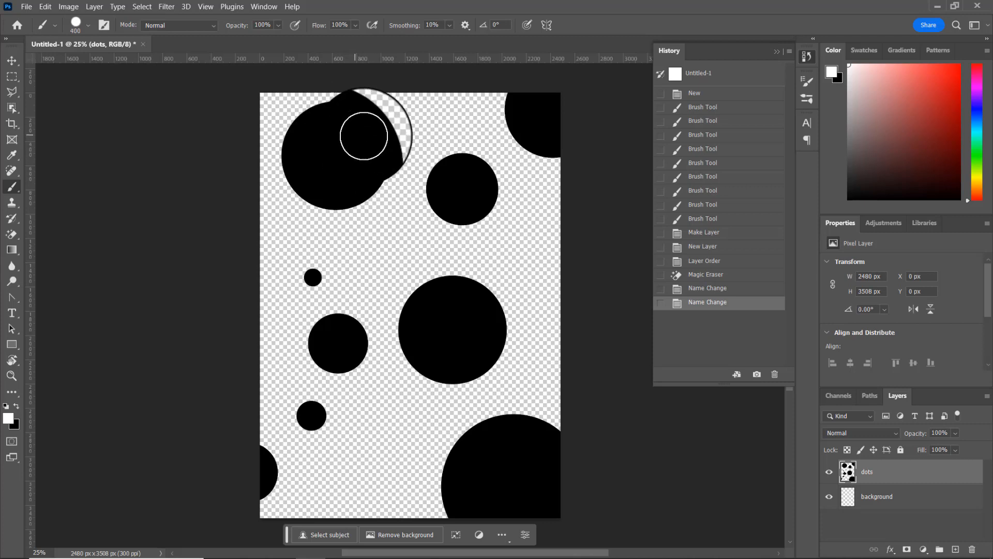
pyautogui.press('[')
pyautogui.press('[')
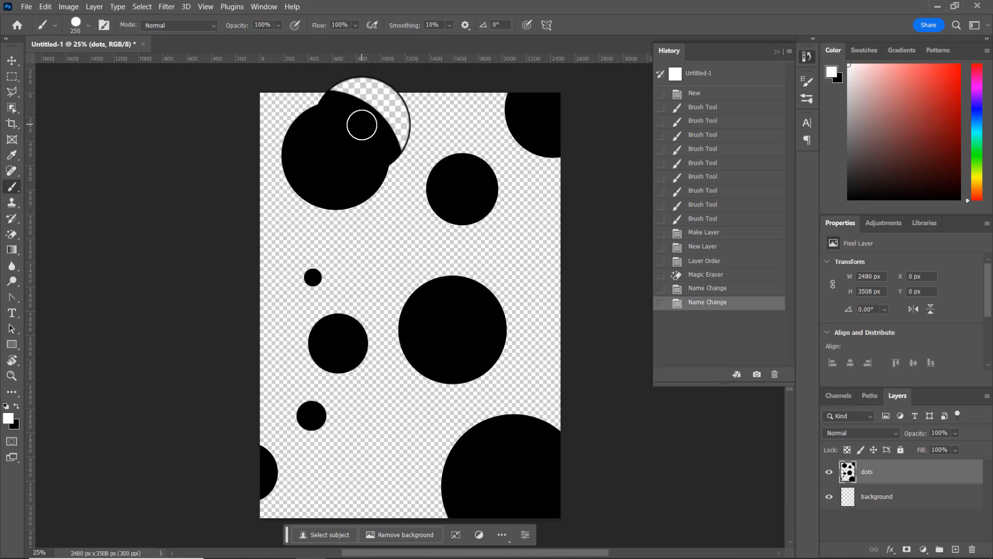
pyautogui.moveTo(362, 125)
pyautogui.mouseDown()
pyautogui.moveTo(322, 160)
pyautogui.moveTo(359, 136)
pyautogui.moveTo(339, 142)
pyautogui.mouseUp()
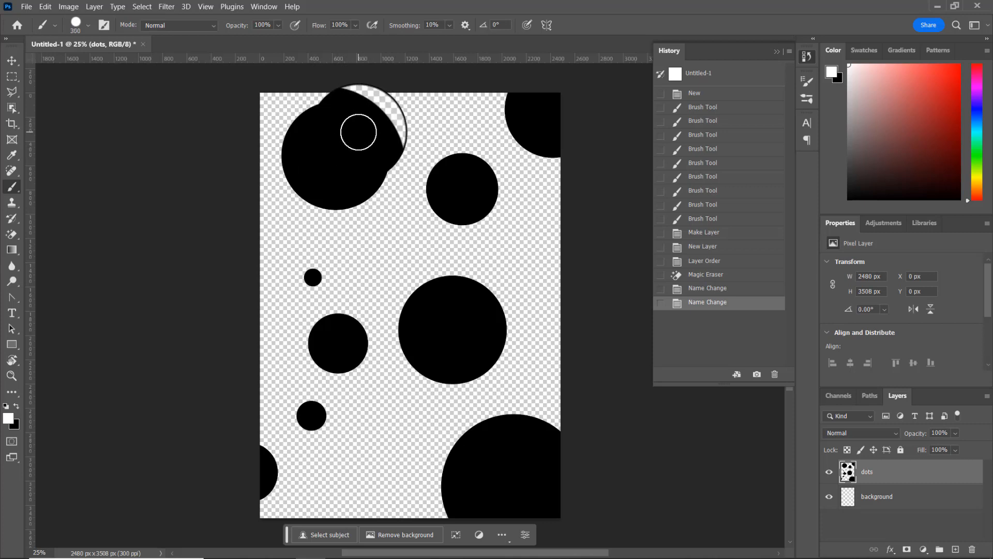
pyautogui.click(361, 132)
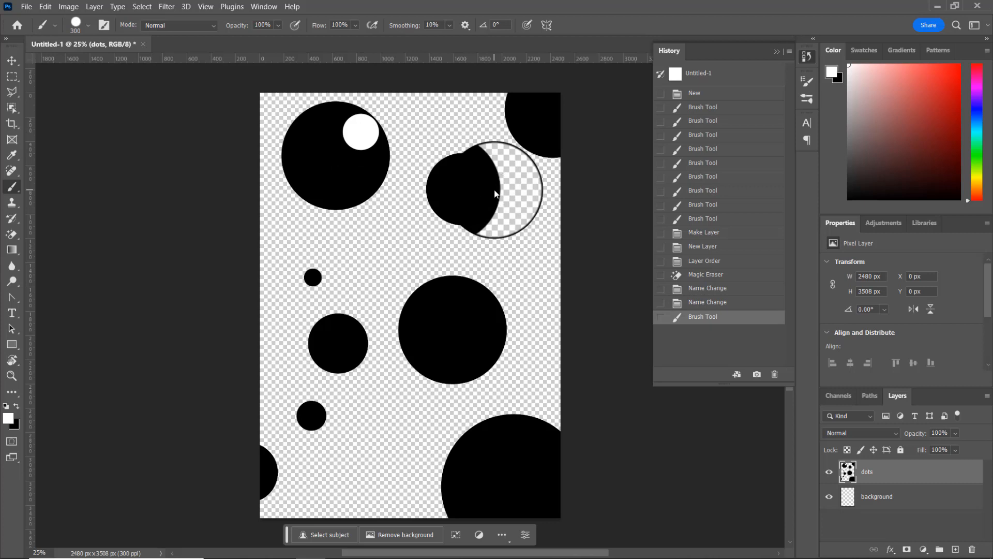
pyautogui.hotkey('ctrl', 'z')
# Set the brush hardness to 0%
pyautogui.click(88, 25)
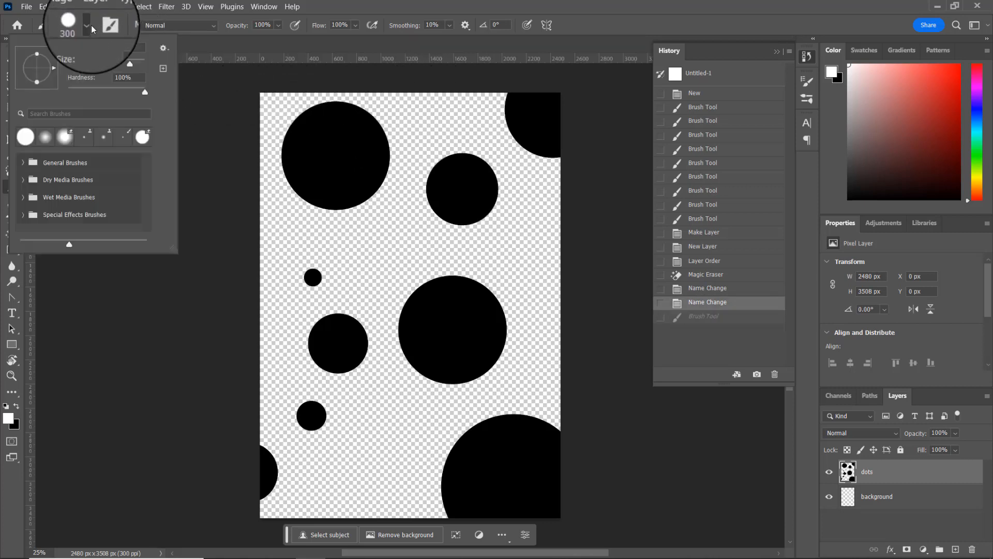
pyautogui.moveTo(85, 90); pyautogui.dragTo(43, 108)
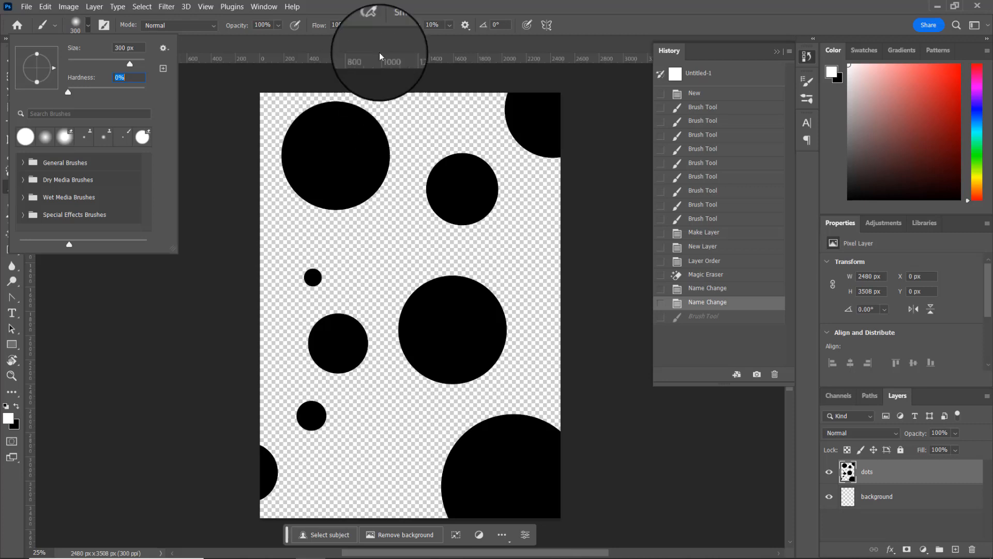
pyautogui.click(448, 30)
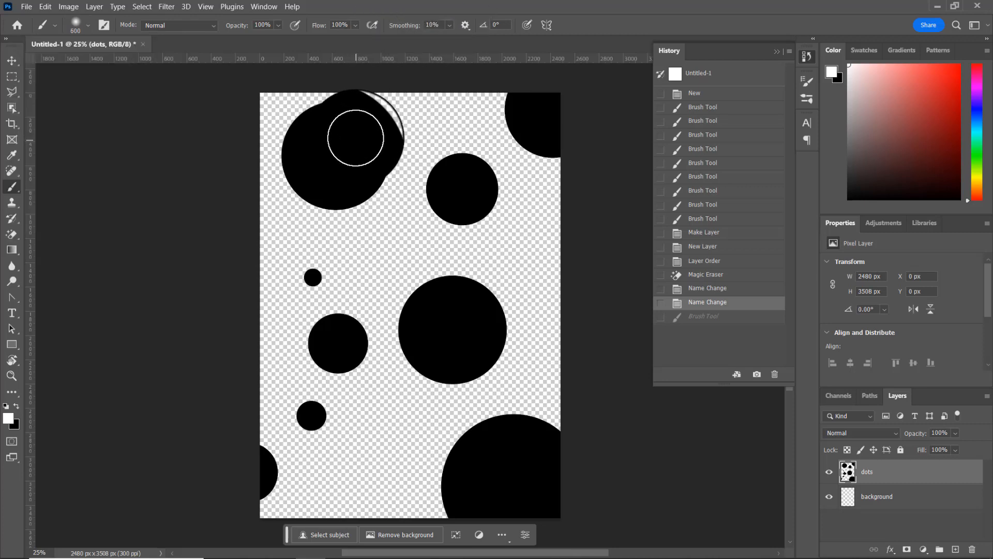
# Paint soft white highlights off-centre toward the upper right, at 600 px on the upper-left circle and 400 px on the circle beside it
pyautogui.press('p')
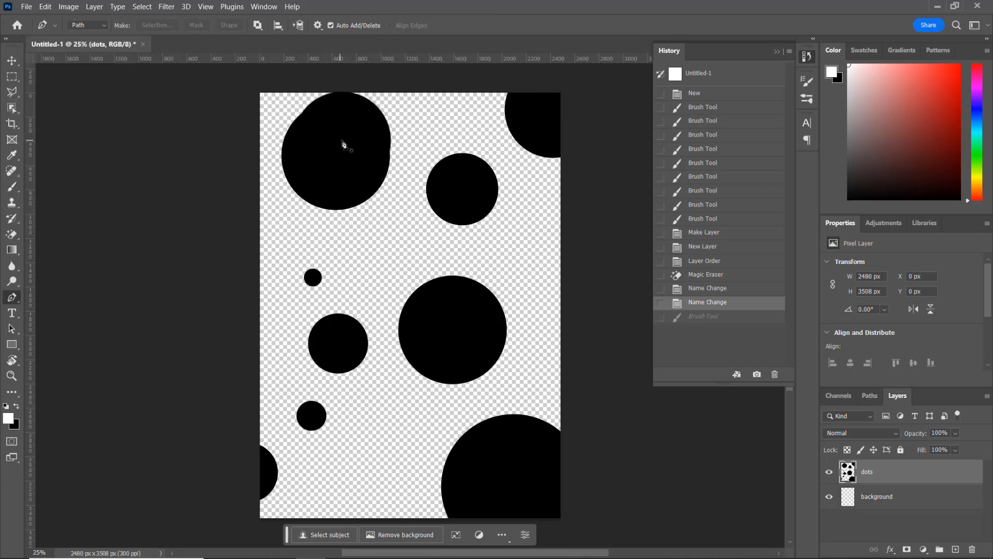
pyautogui.press('b')
pyautogui.click(353, 141)
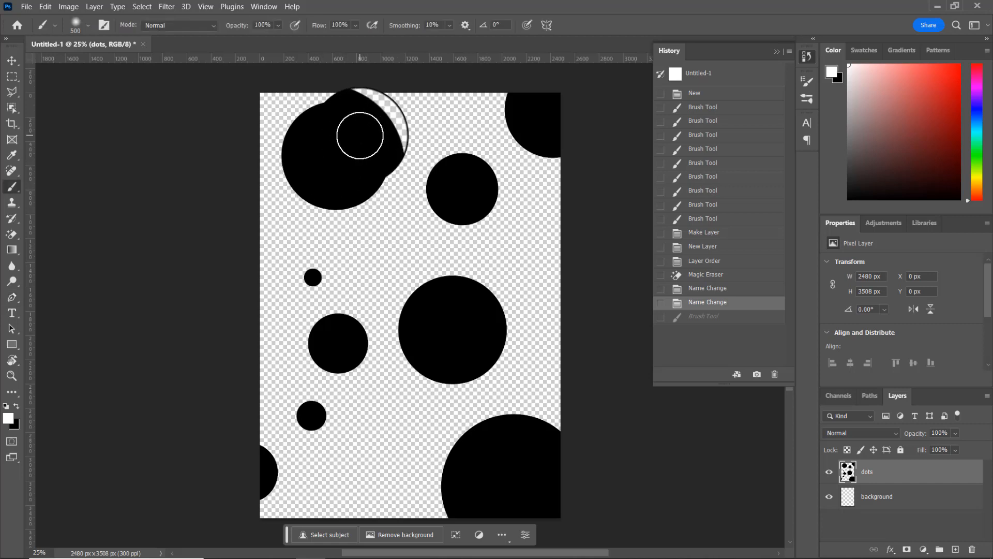
pyautogui.click(353, 138)
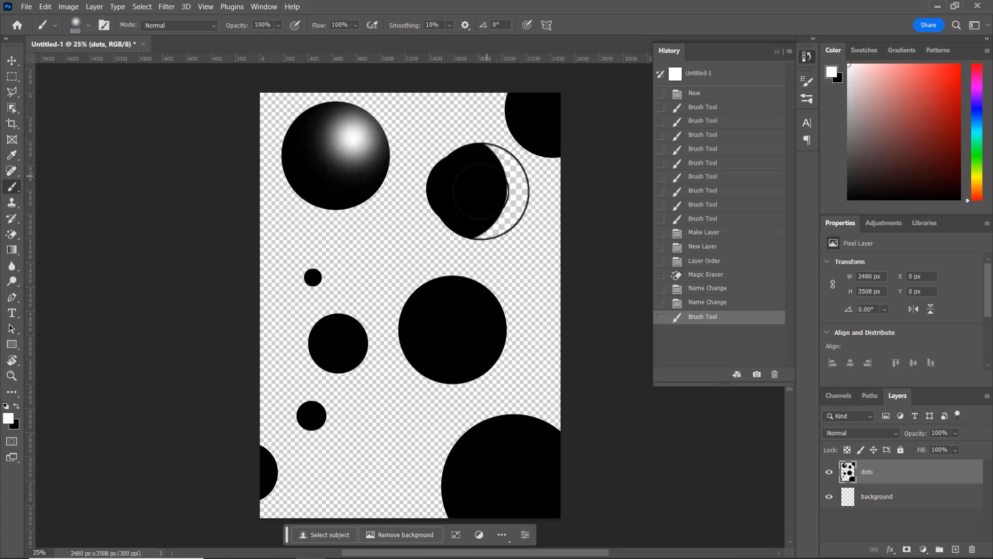
pyautogui.press('[')
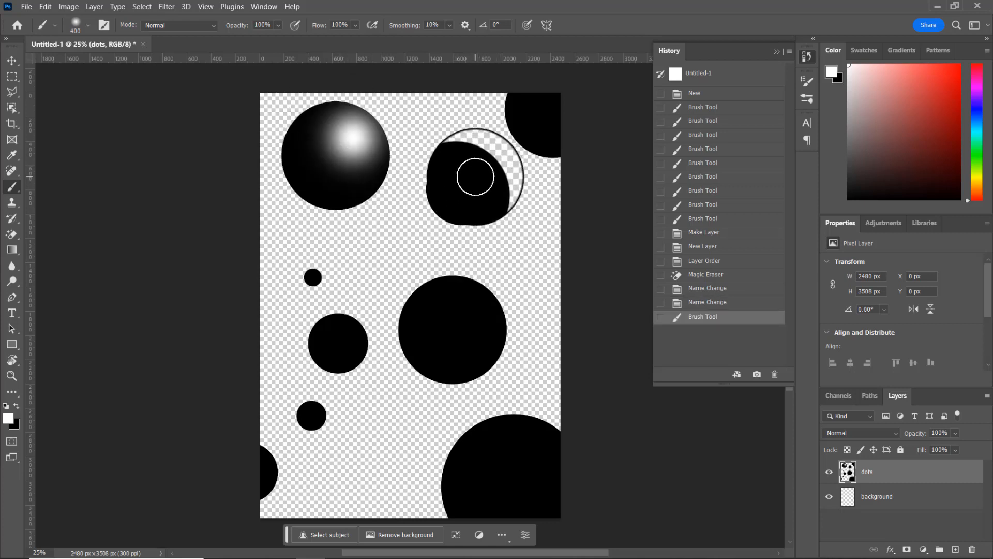
pyautogui.click(475, 177)
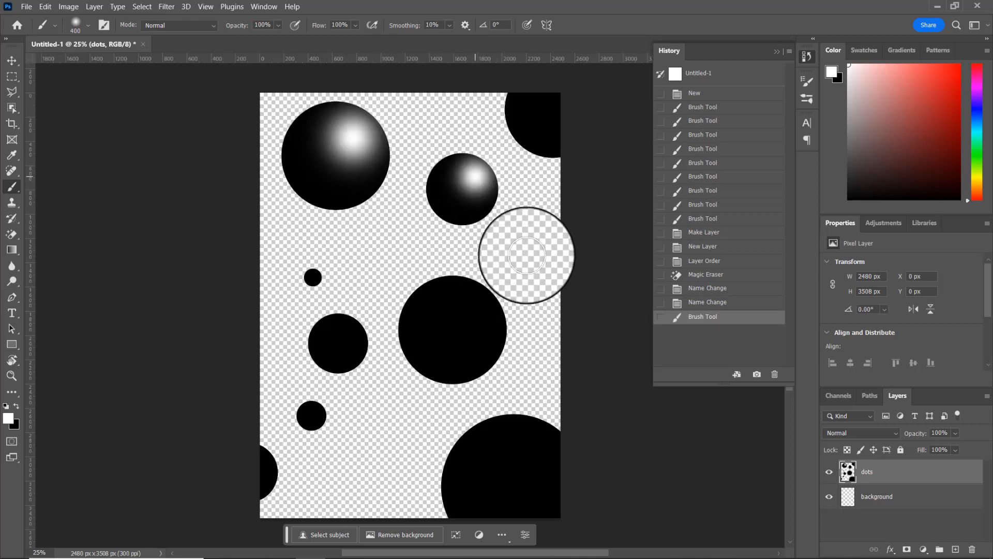
# Paint soft white off-centre highlights on the large middle circle, the mid-left circle at 250 px and the small lower-left circle at 200 px
pyautogui.click(477, 308)
pyautogui.press('[')
pyautogui.press('[')
pyautogui.press('[')
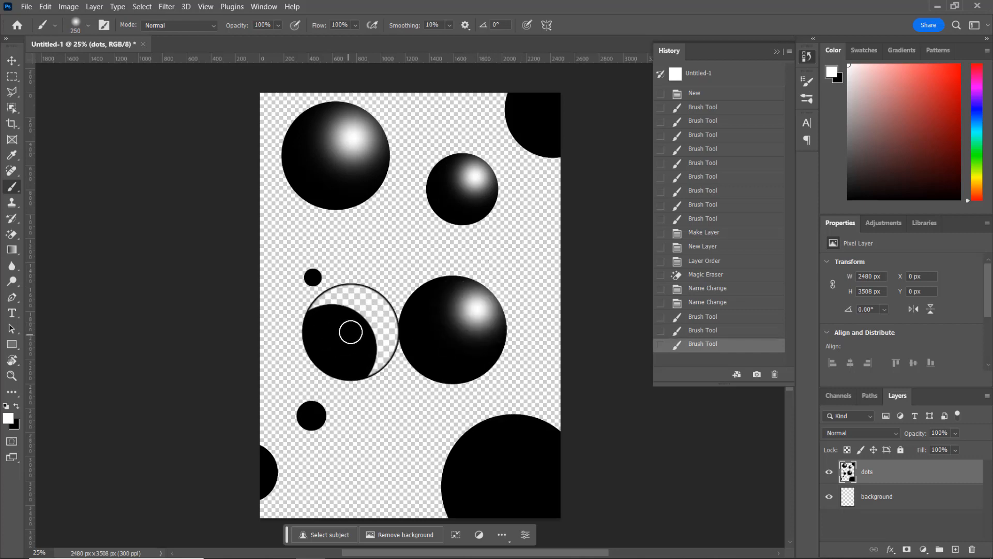
pyautogui.click(351, 332)
pyautogui.press('[')
pyautogui.press('[')
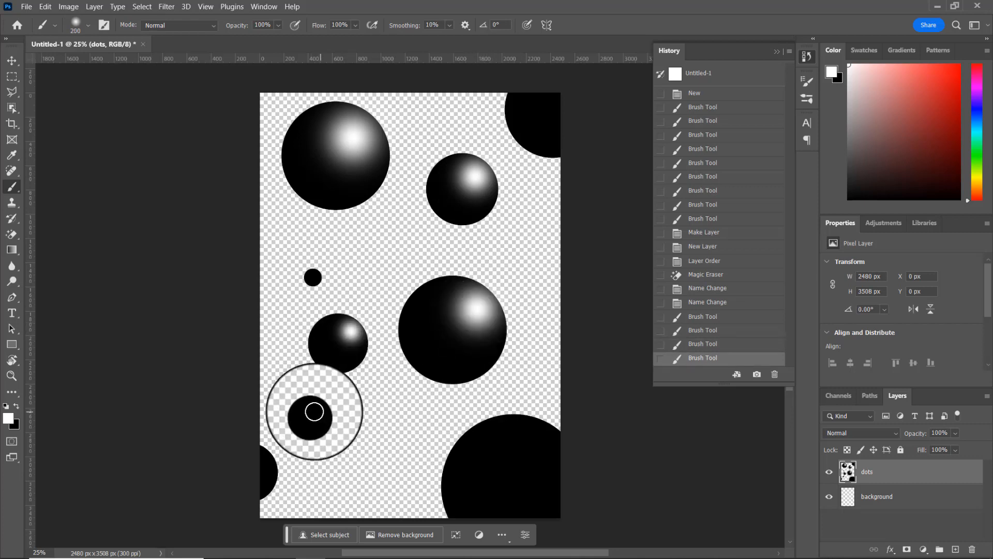
pyautogui.click(316, 410)
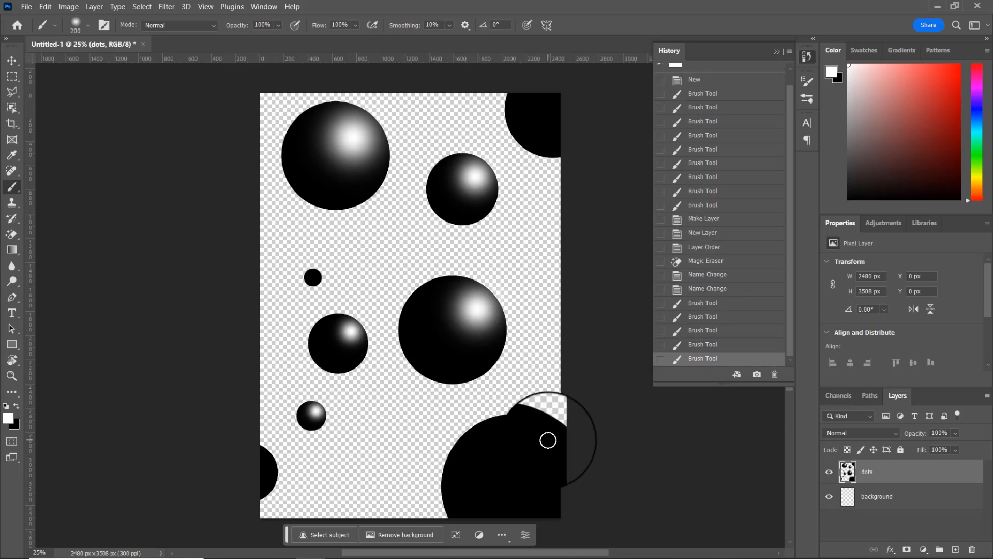
# Add soft white highlights at 600 px on the large lower-right circle and at 125 px on the smallest circle
pyautogui.click(539, 451)
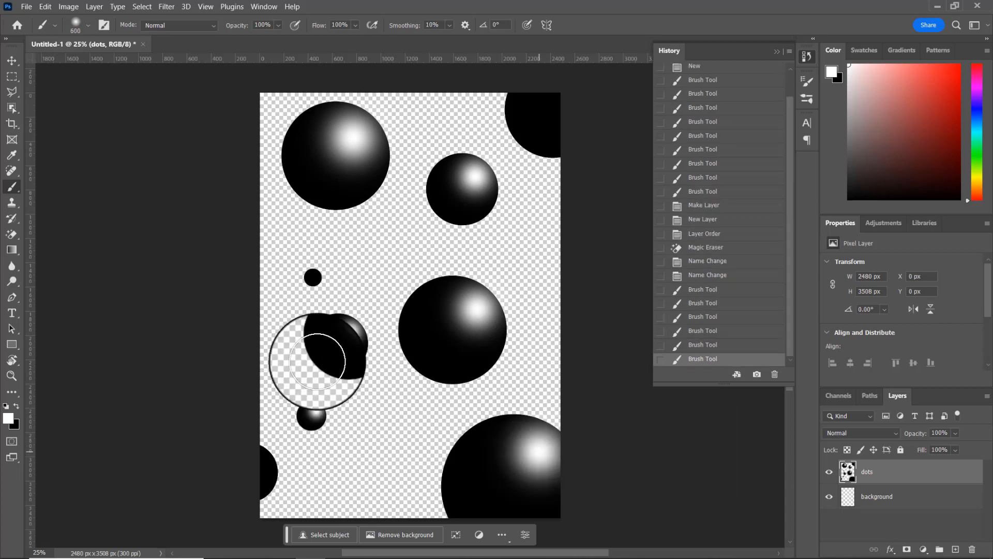
pyautogui.press('[')
pyautogui.press('[')
pyautogui.press('[')
pyautogui.press('[')
pyautogui.press('[')
pyautogui.press('[')
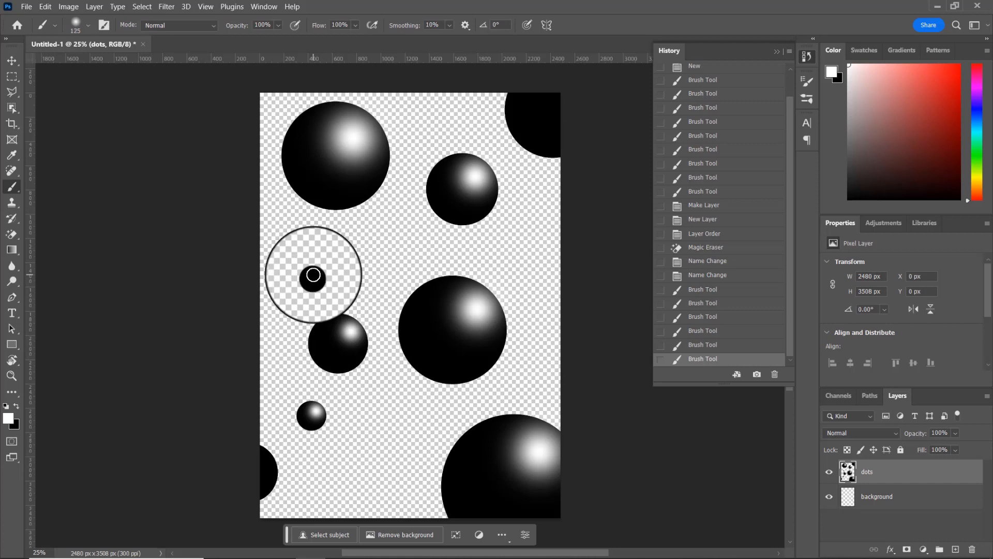
pyautogui.click(313, 275)
# Highlight the two circles cut off by the page edge, at 500 px in the upper-right corner and 300 px at the lower left
pyautogui.press('[')
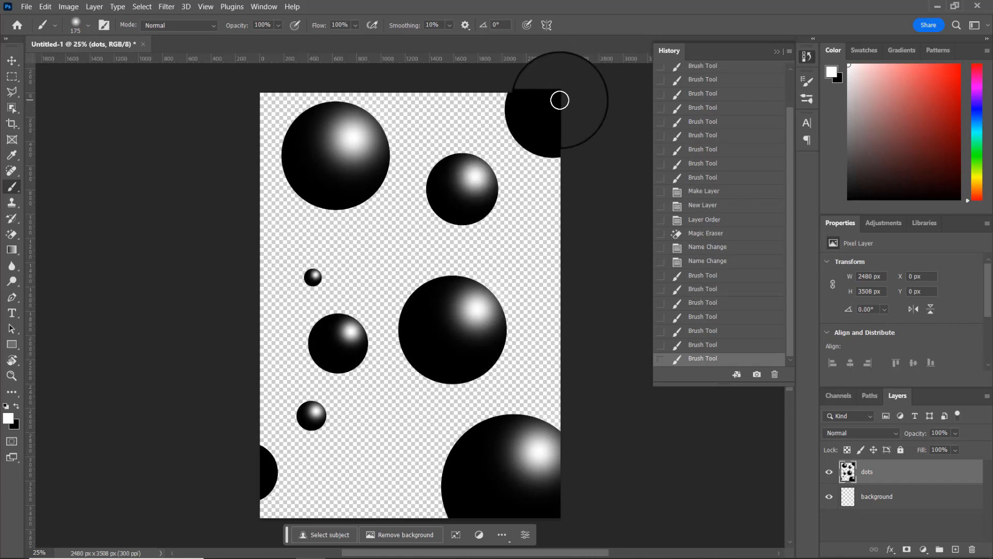
pyautogui.click(560, 99)
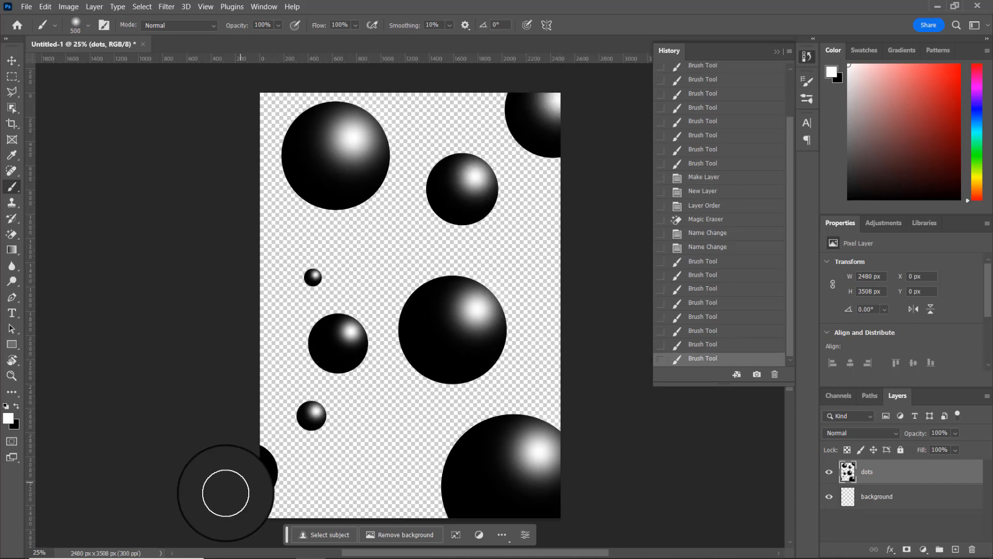
pyautogui.click(251, 464)
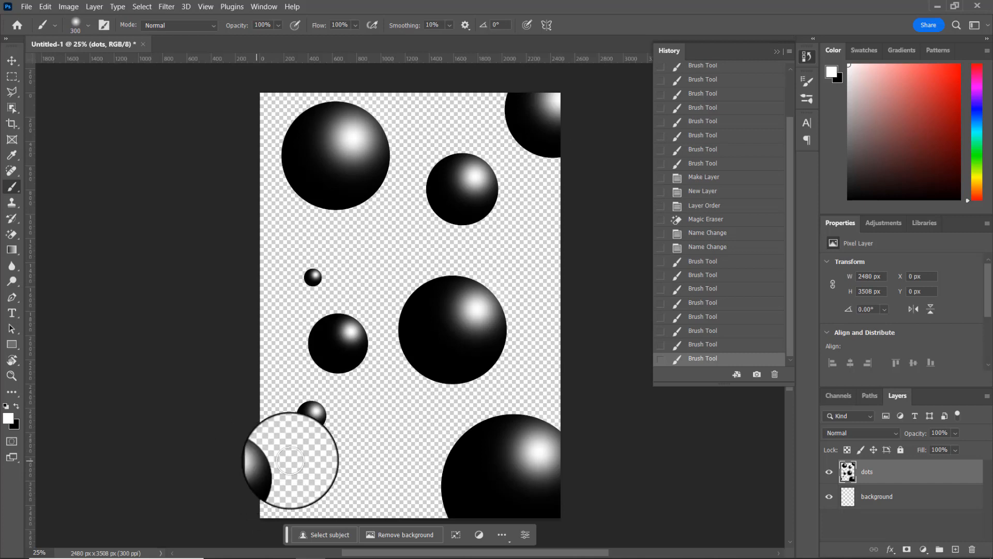
pyautogui.press('[')
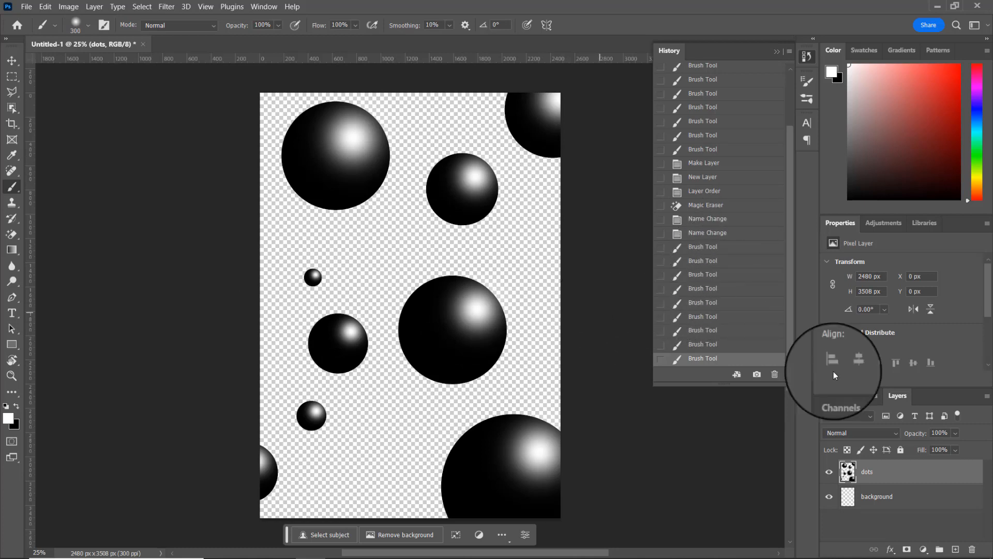
# Select the background layer, switch to the Gradient tool and load its Circular Rainbow tool preset without saving a new preset
pyautogui.click(900, 505)
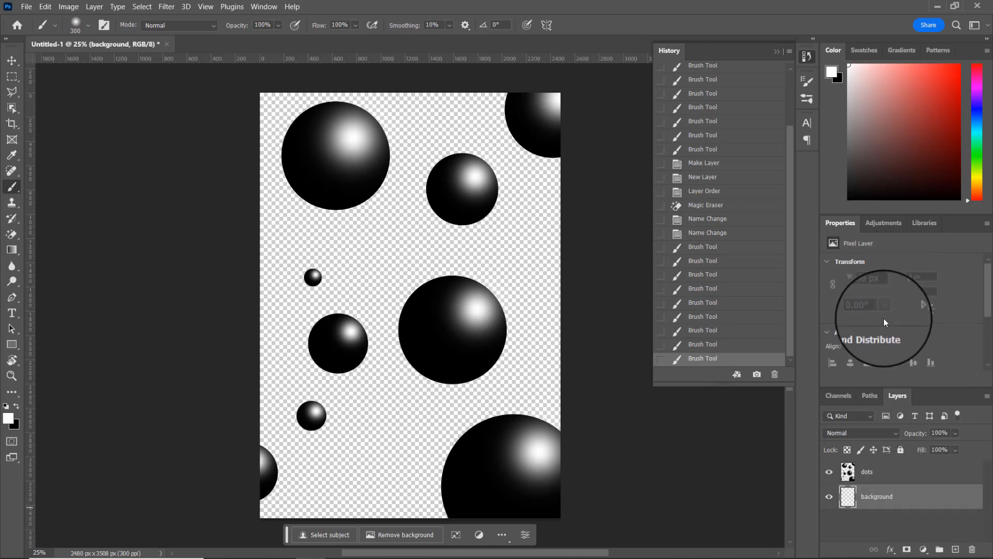
pyautogui.click(16, 253)
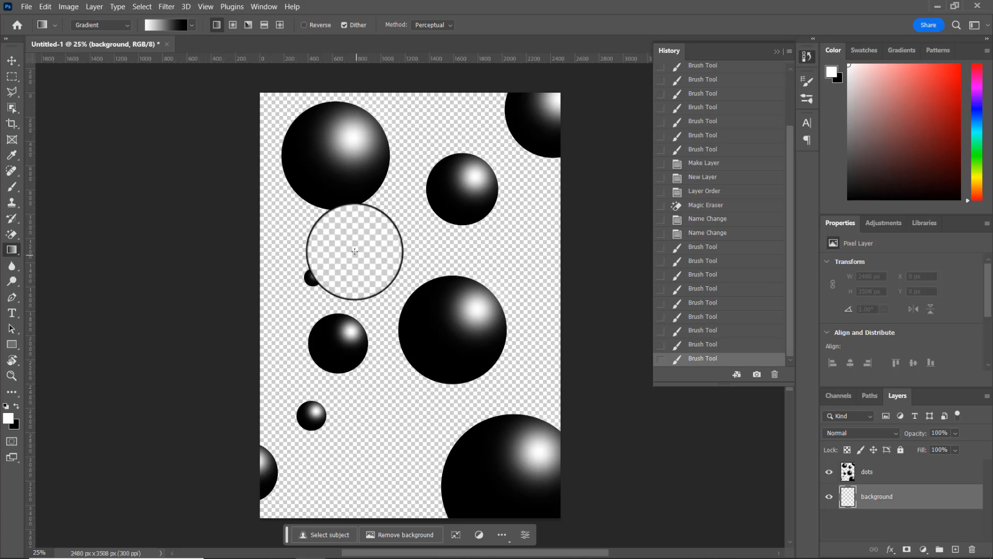
pyautogui.click(129, 24)
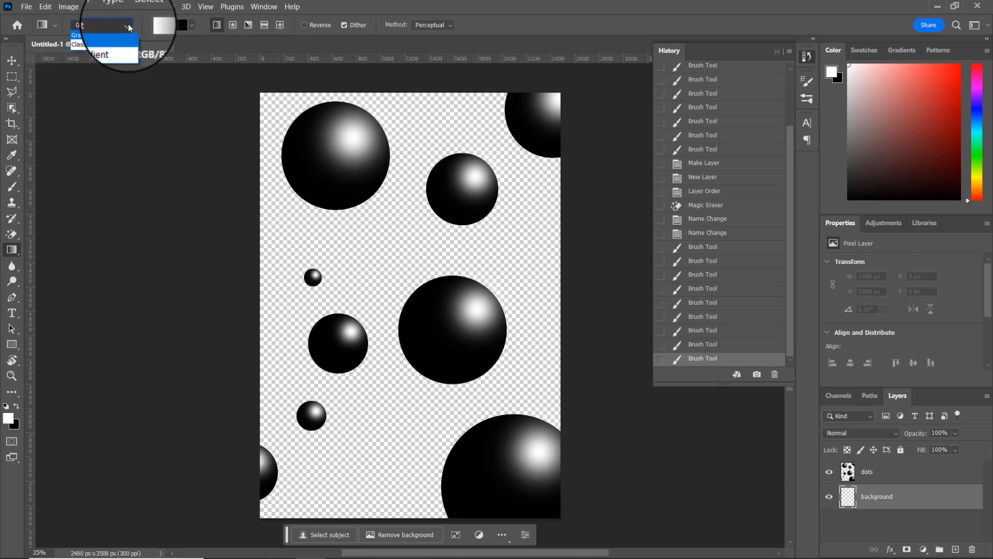
pyautogui.click(58, 23)
pyautogui.click(58, 22)
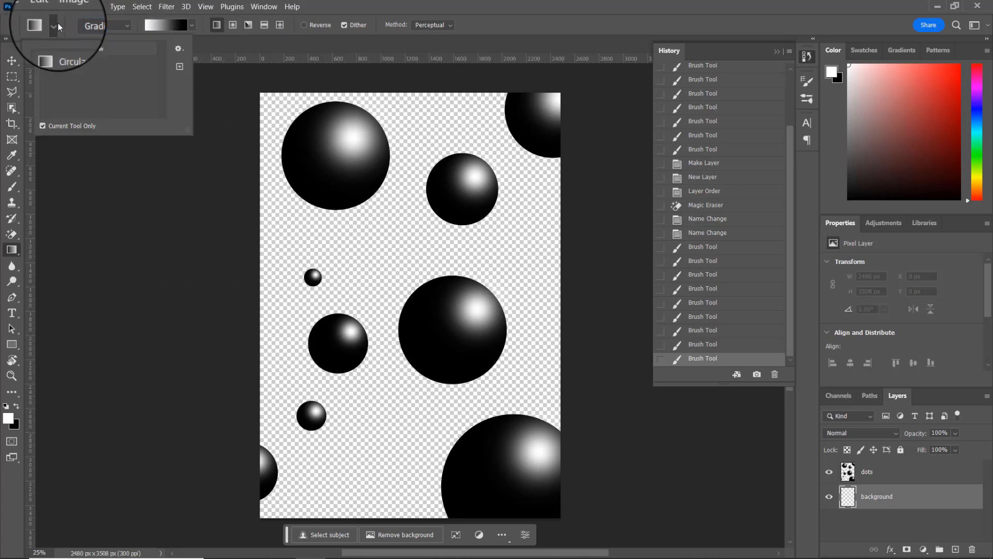
pyautogui.click(103, 23)
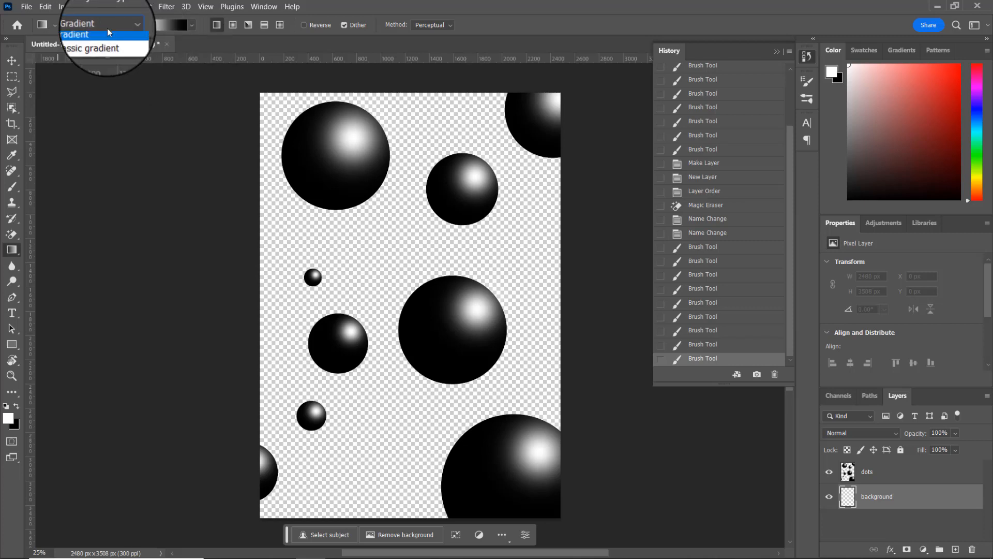
pyautogui.click(107, 28)
pyautogui.click(58, 25)
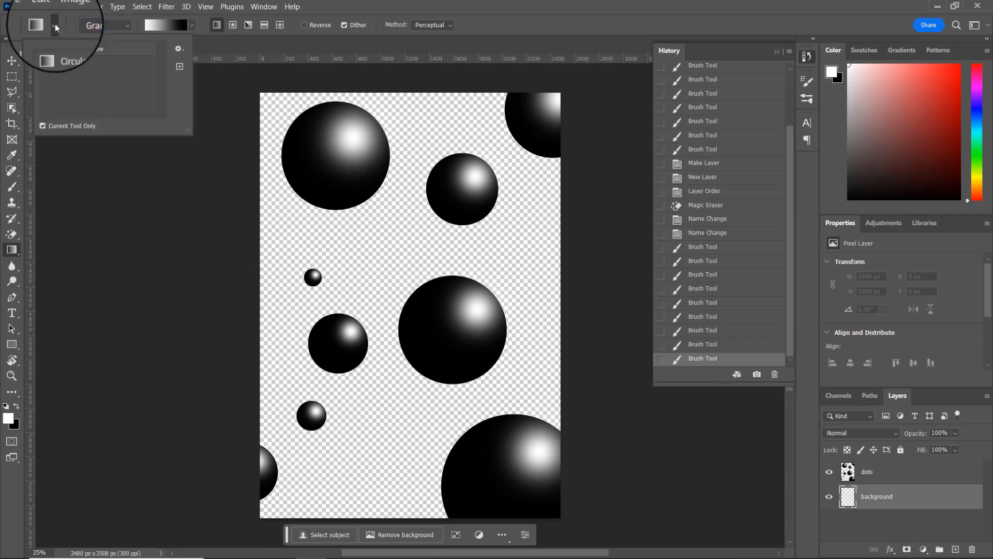
pyautogui.click(118, 52)
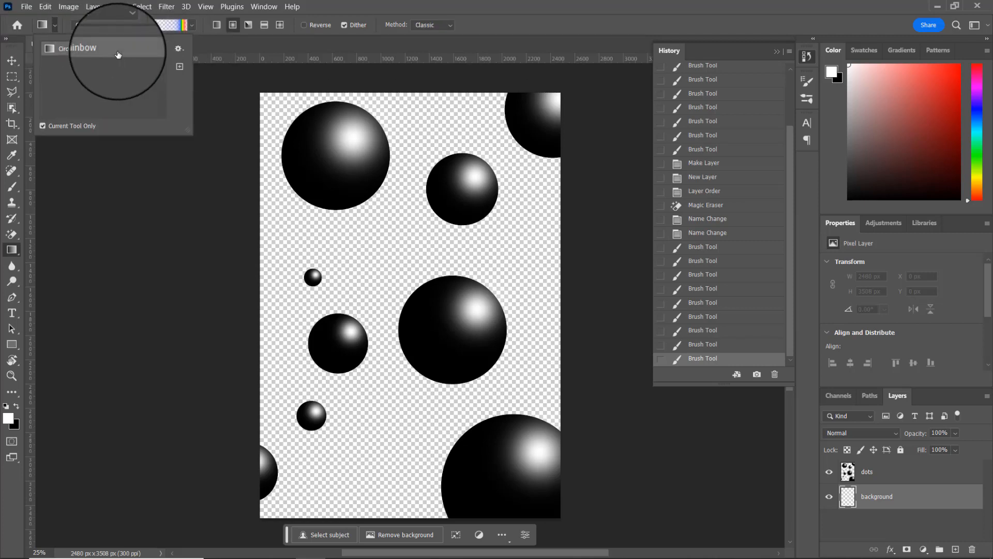
pyautogui.click(180, 67)
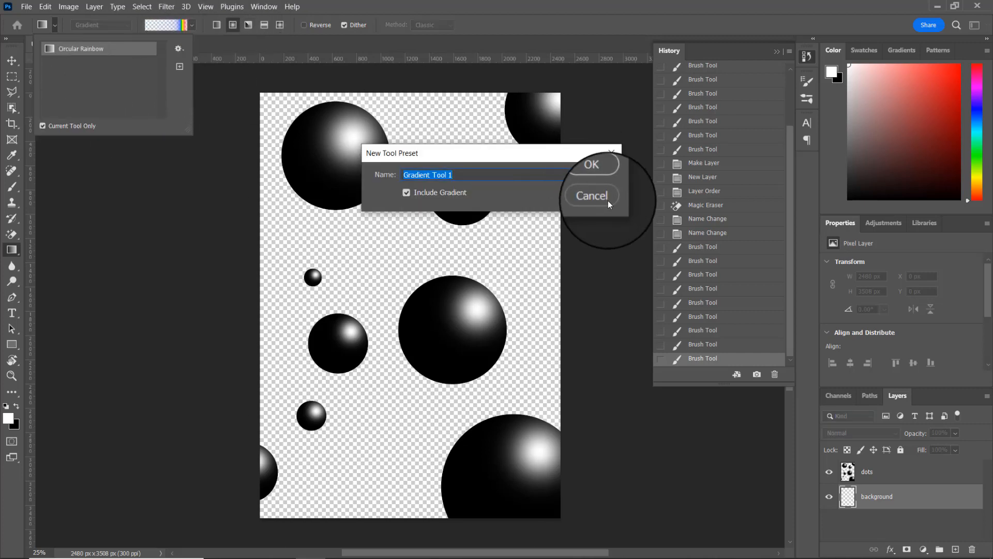
pyautogui.click(594, 194)
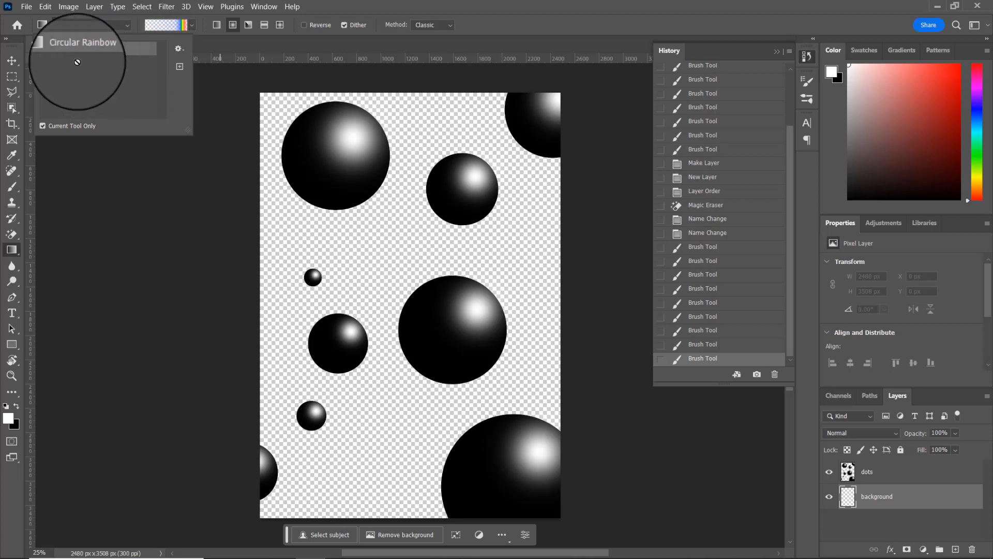
# Choose the dark purple to turquoise gradient from the Blues gradient presets
pyautogui.click(164, 25)
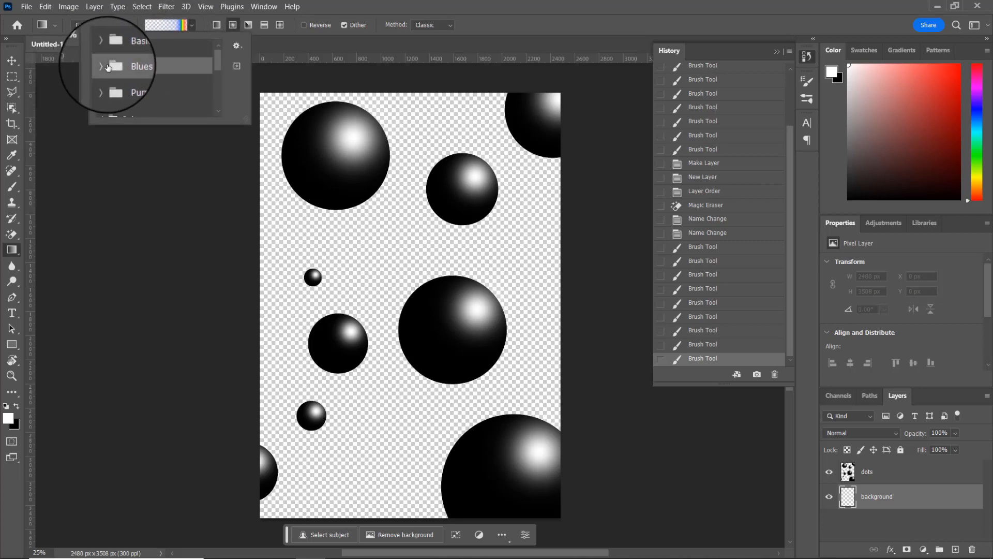
pyautogui.click(115, 66)
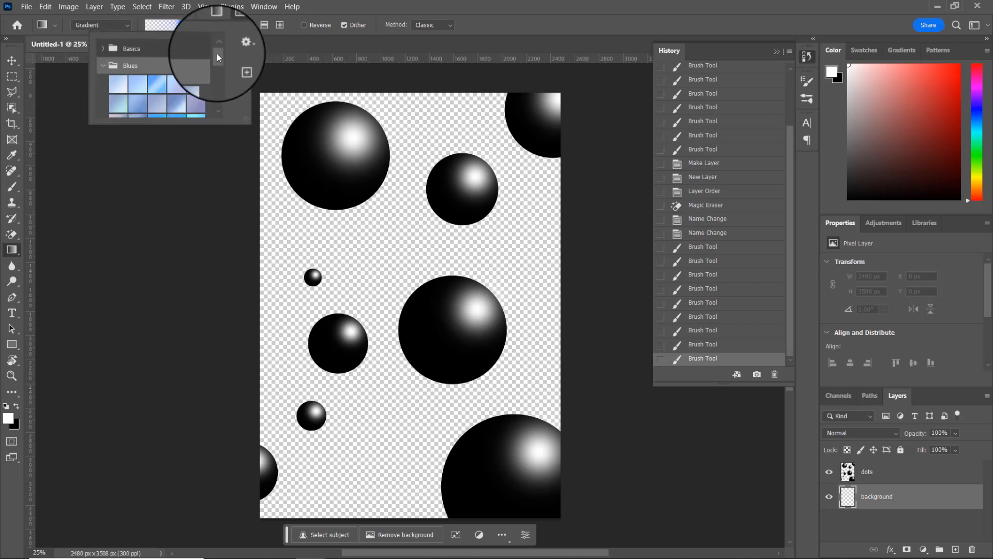
pyautogui.scroll(-5, 179, 92)
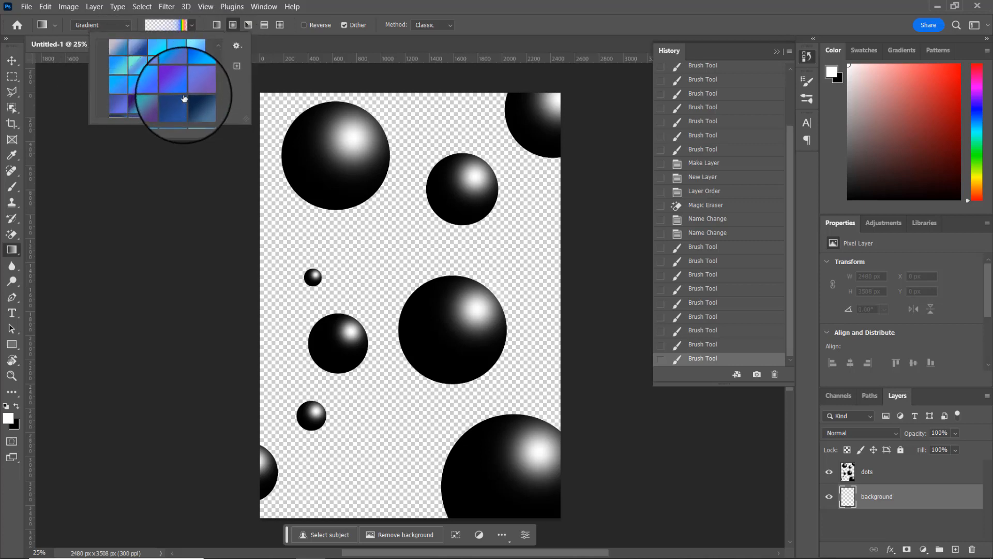
pyautogui.click(138, 103)
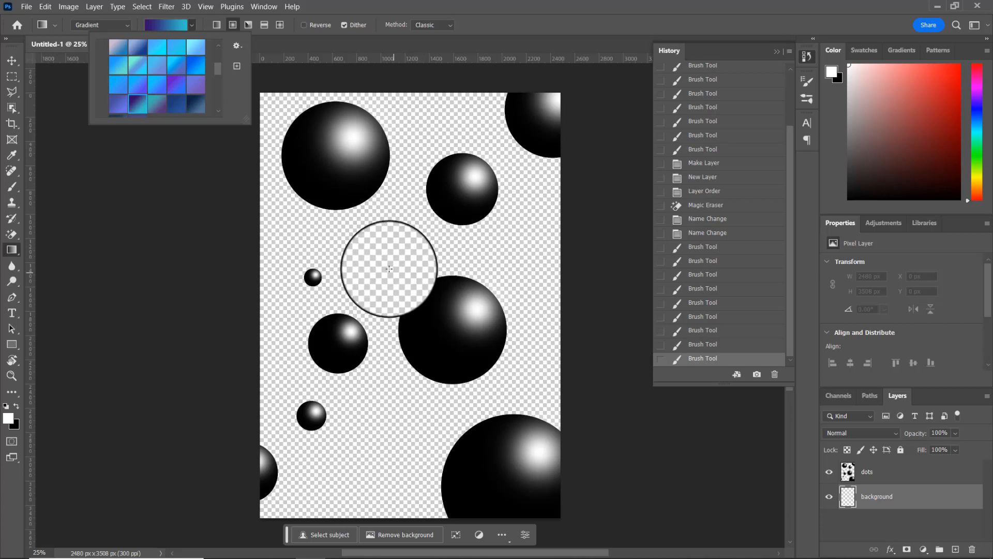
pyautogui.click(390, 267)
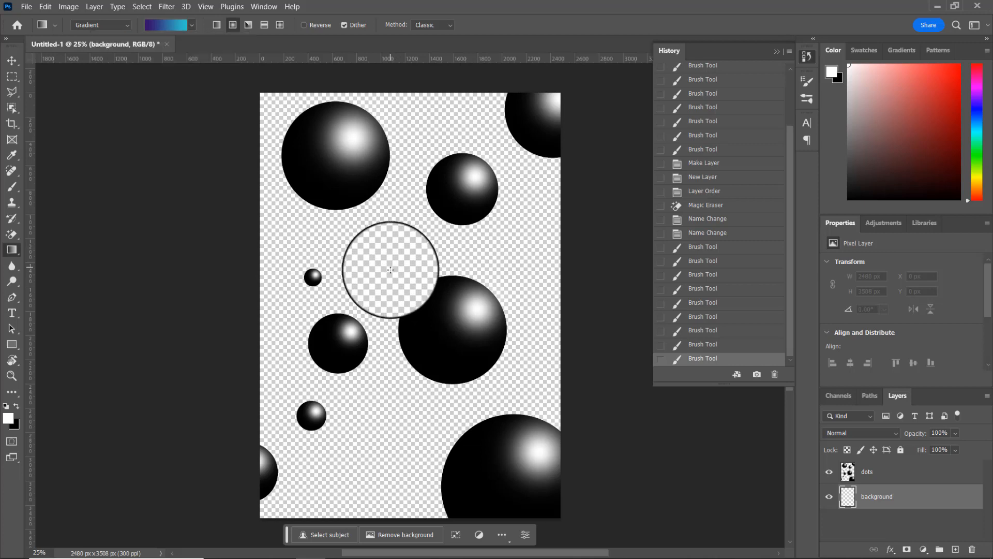
# Try a short radial gradient and a short downward linear gradient near the middle of the page, undoing each
pyautogui.moveTo(390, 260); pyautogui.dragTo(390, 278)
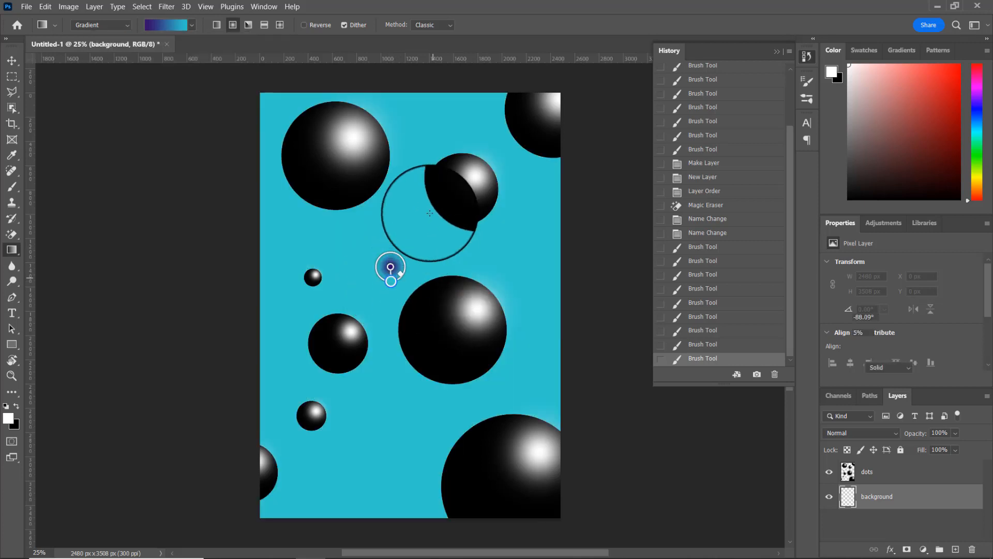
pyautogui.hotkey('ctrl', 'z')
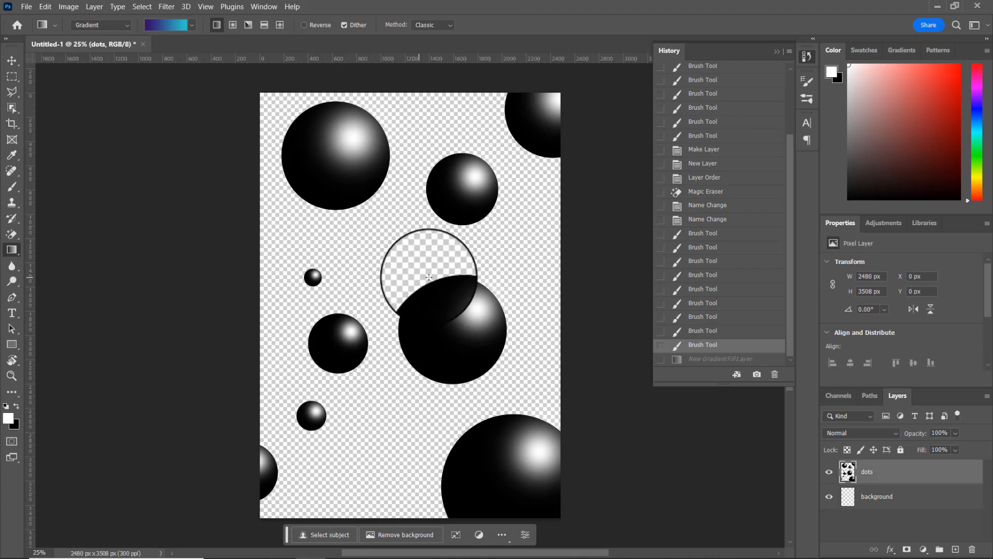
pyautogui.moveTo(394, 258); pyautogui.dragTo(393, 289)
pyautogui.press('Return')
pyautogui.click(877, 522)
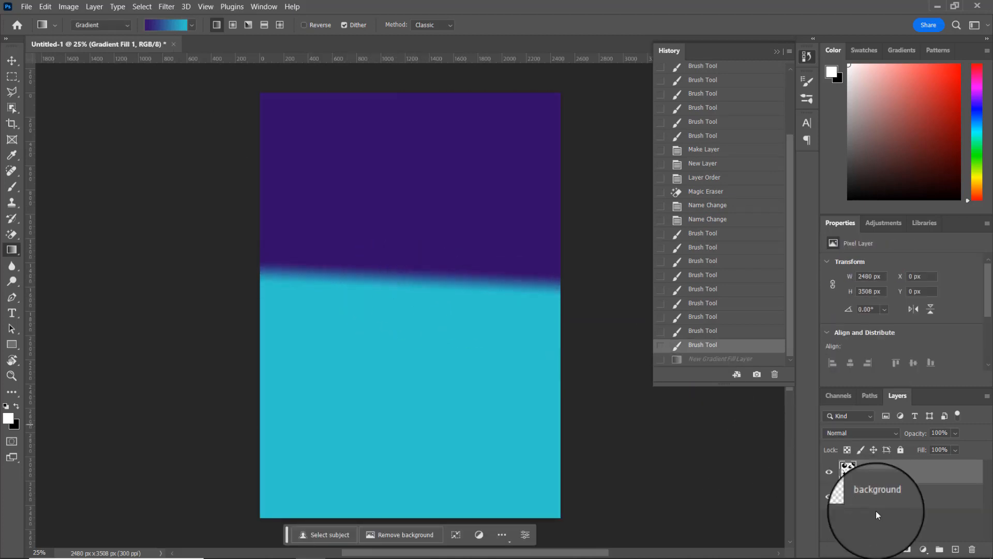
pyautogui.hotkey('ctrl', 'z')
# Try a long linear gradient from the middle of the page up beyond its top edge and undo it
pyautogui.moveTo(398, 256); pyautogui.dragTo(394, 71)
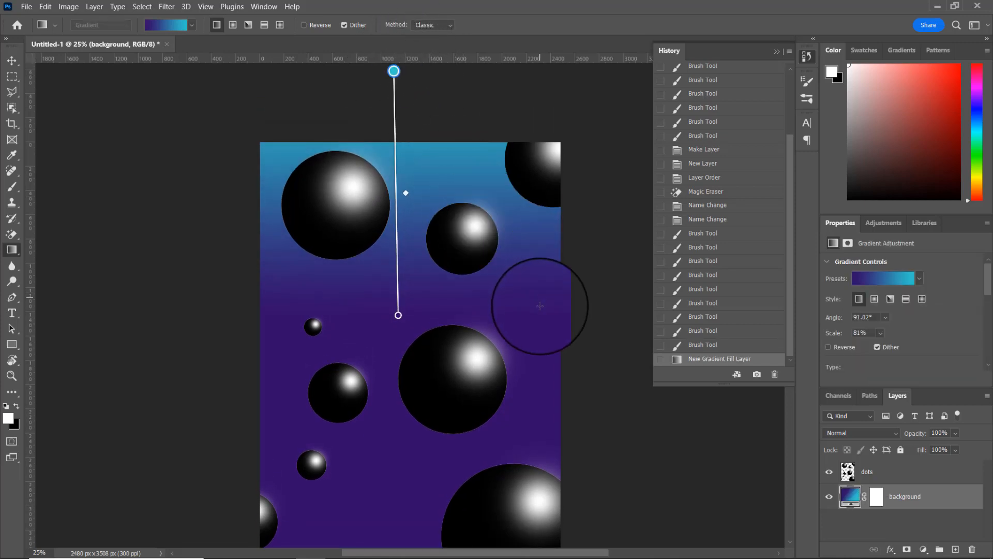
pyautogui.scroll(-1, 539, 306)
pyautogui.hotkey('ctrl', 'z')
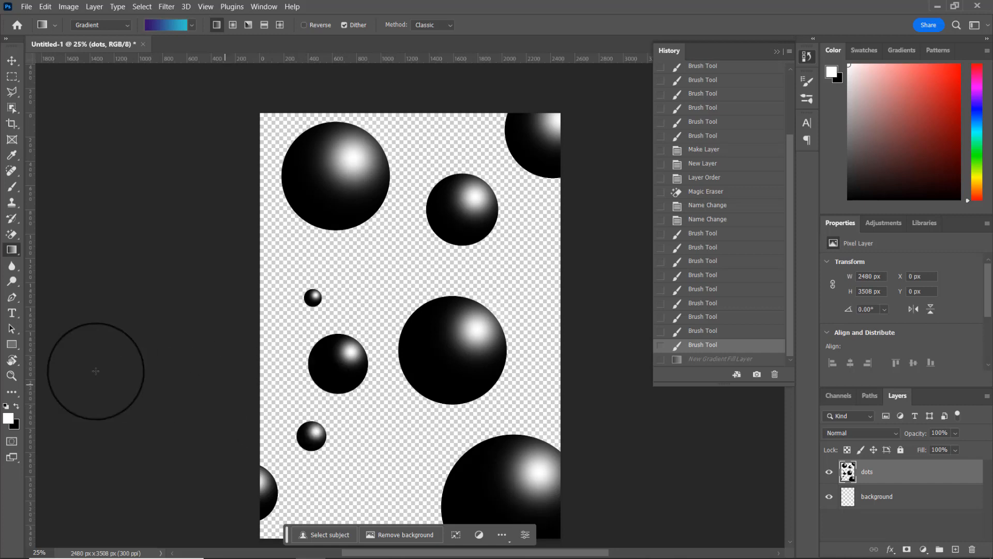
pyautogui.click(11, 360)
pyautogui.click(68, 356)
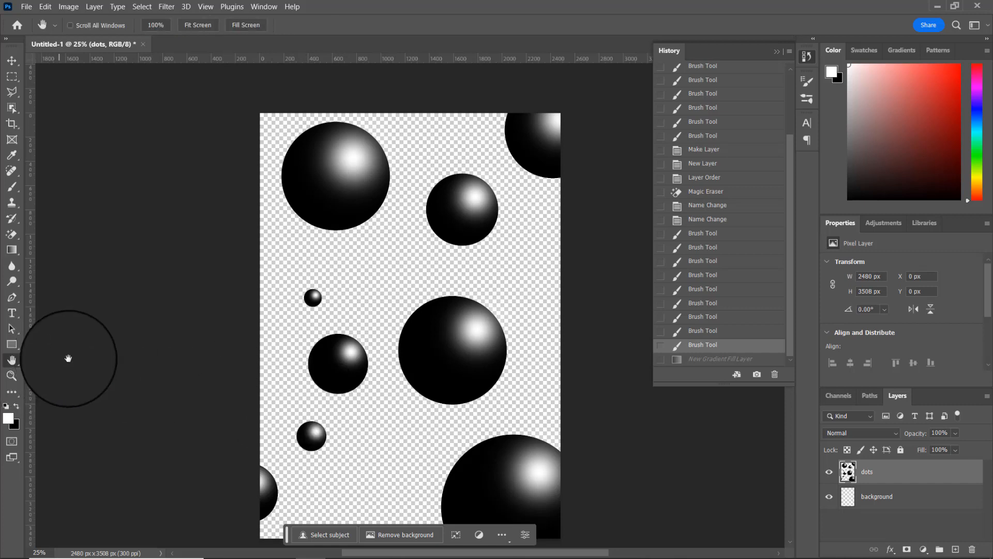
pyautogui.moveTo(348, 398); pyautogui.dragTo(363, 416)
pyautogui.scroll(5, 388, 393)
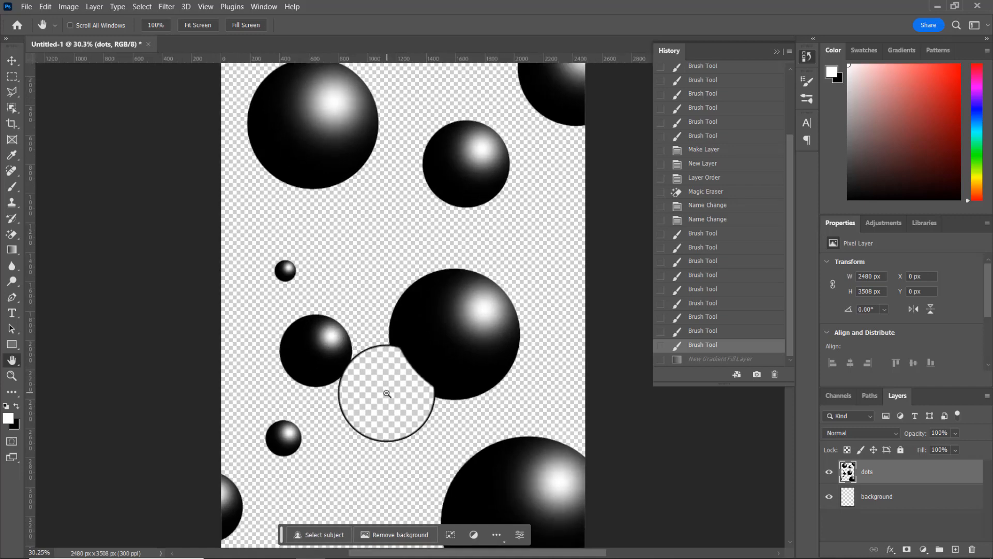
pyautogui.scroll(-4, 356, 377)
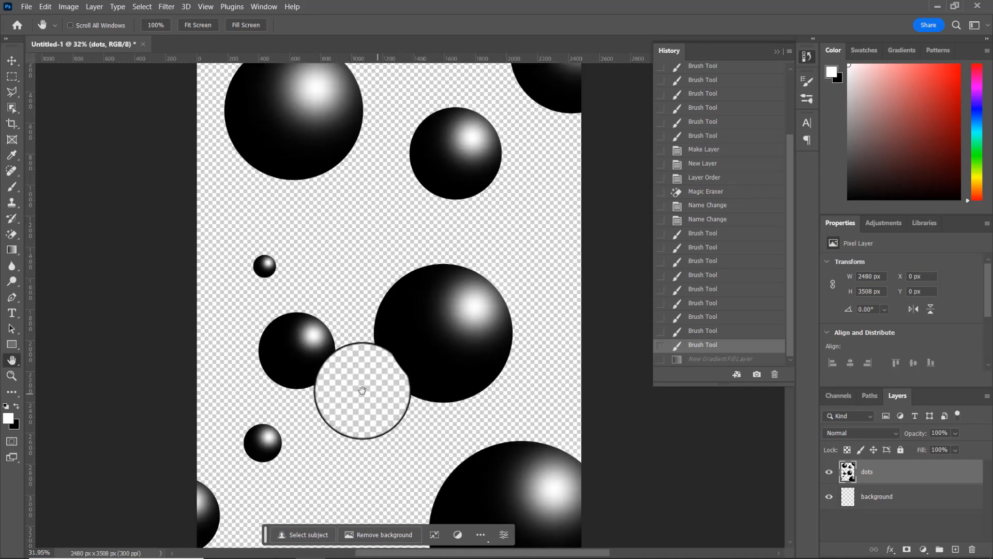
pyautogui.moveTo(362, 392); pyautogui.dragTo(309, 385)
pyautogui.scroll(-1, 327, 393)
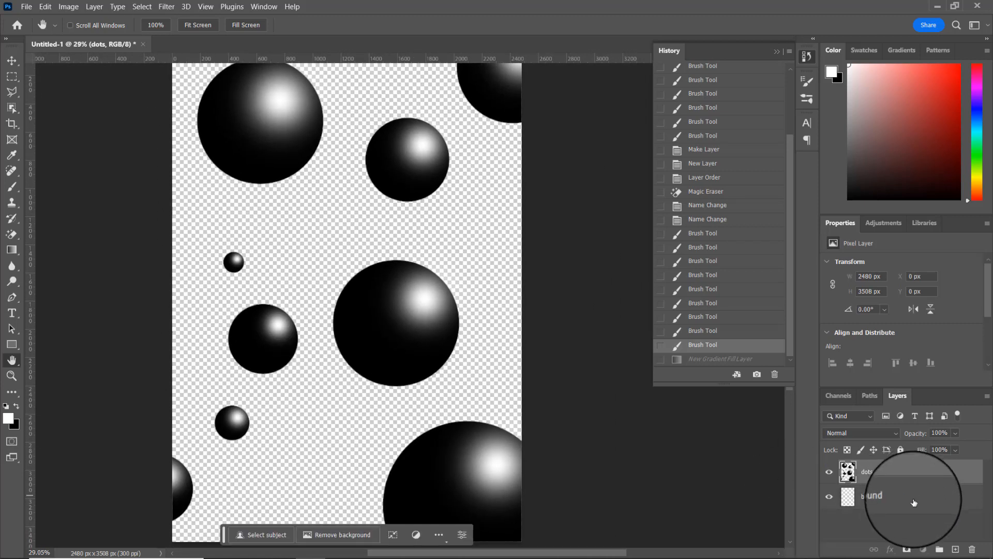
# Try a long downward linear gradient on the background layer, purple at the top and turquoise at the bottom, and undo it
pyautogui.click(913, 497)
pyautogui.press('g')
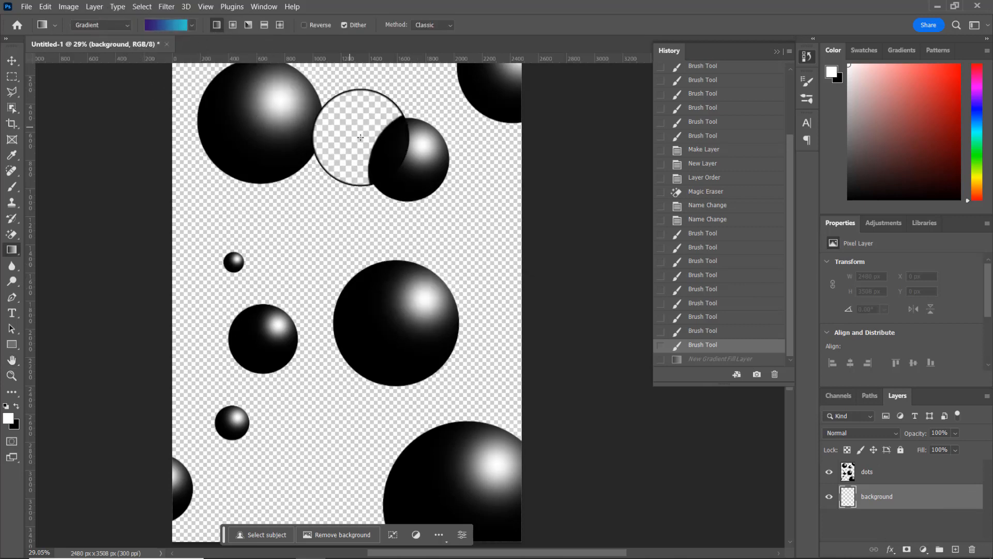
pyautogui.moveTo(347, 126); pyautogui.dragTo(346, 410)
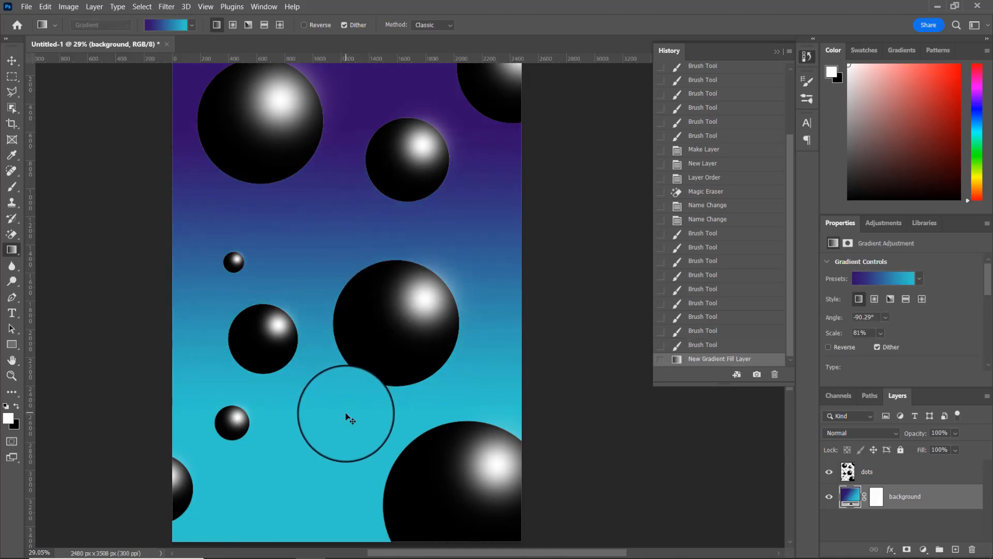
pyautogui.hotkey('ctrl', 'z')
# Try an upward linear gradient from the lower part of the page, undo it and reselect the background layer
pyautogui.moveTo(341, 468); pyautogui.dragTo(341, 187)
pyautogui.hotkey('ctrl', 'z')
pyautogui.click(915, 497)
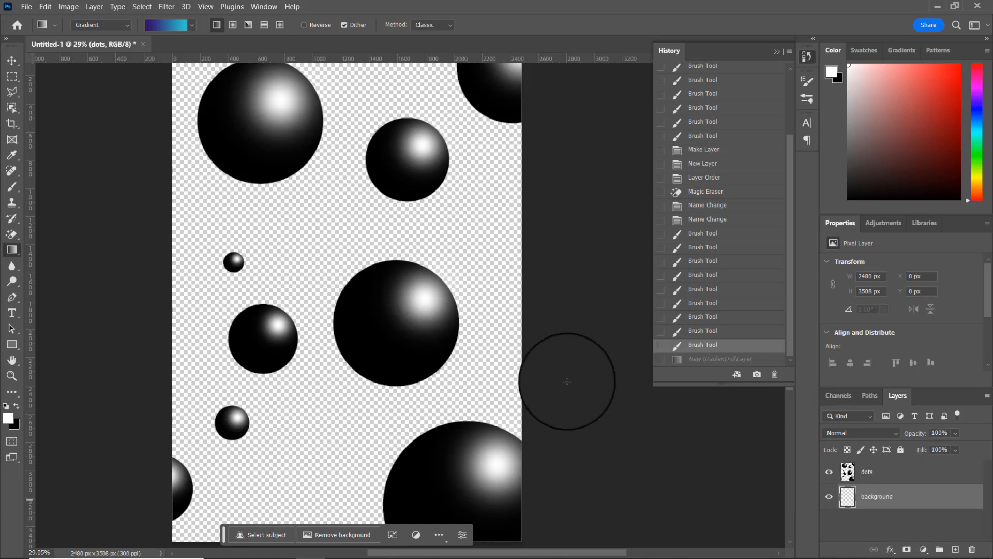
# Fill the background layer with a long upward linear gradient, from purple in the lower part to turquoise near the page's upper edge
pyautogui.moveTo(351, 431); pyautogui.dragTo(353, 80)
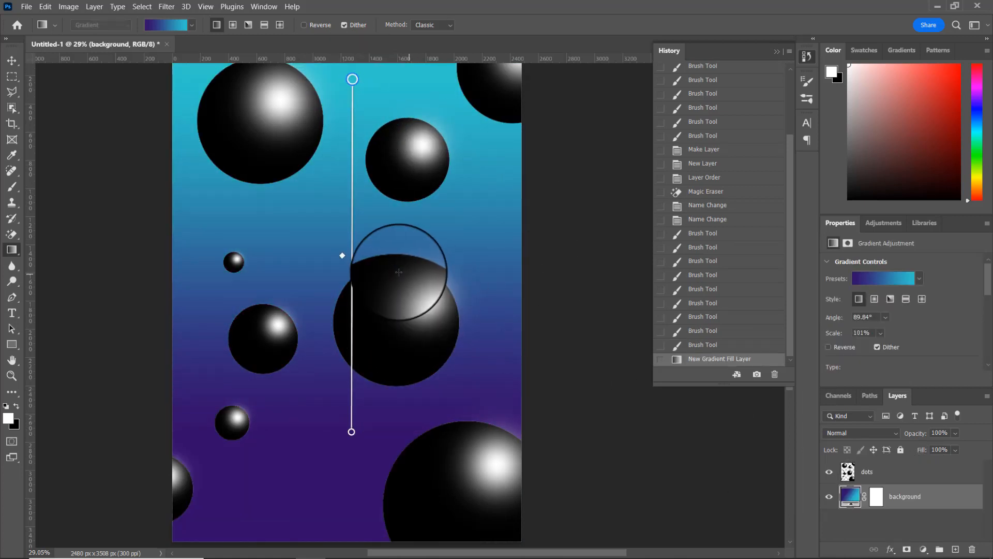
pyautogui.scroll(-2, 399, 280)
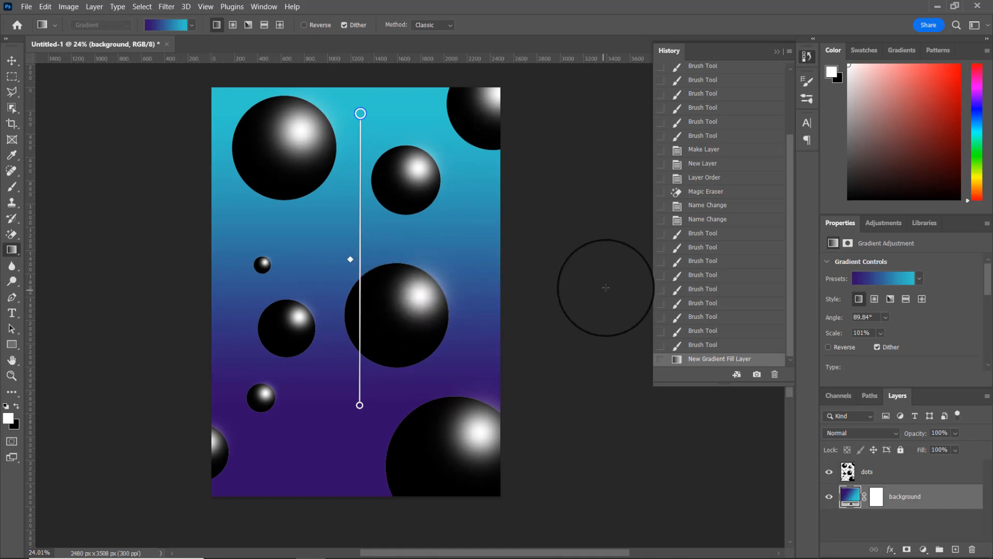
# Try moving the dots layer about 403 px to the right with the Move tool, and undo the move
pyautogui.click(11, 62)
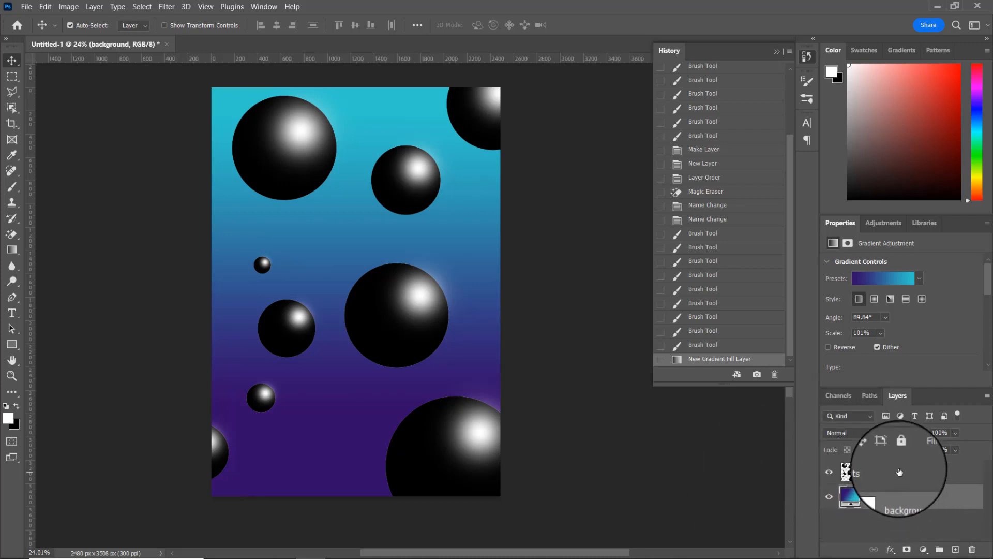
pyautogui.click(892, 472)
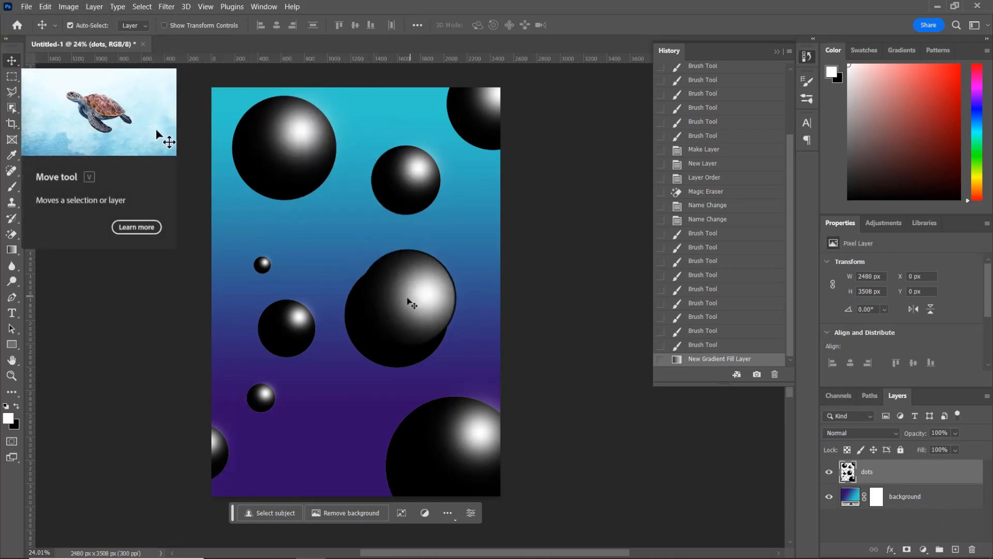
pyautogui.moveTo(401, 317); pyautogui.dragTo(453, 296)
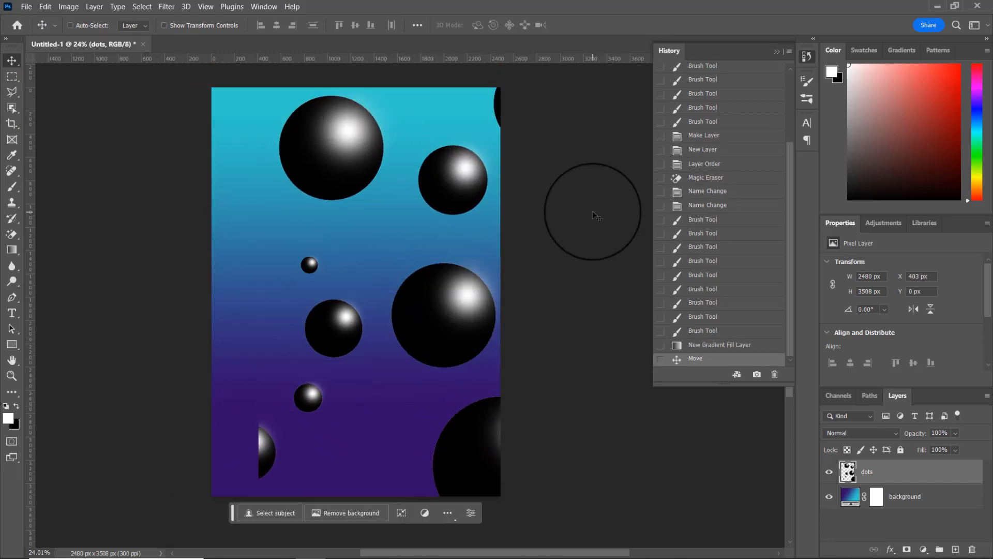
pyautogui.hotkey('ctrl', 'z')
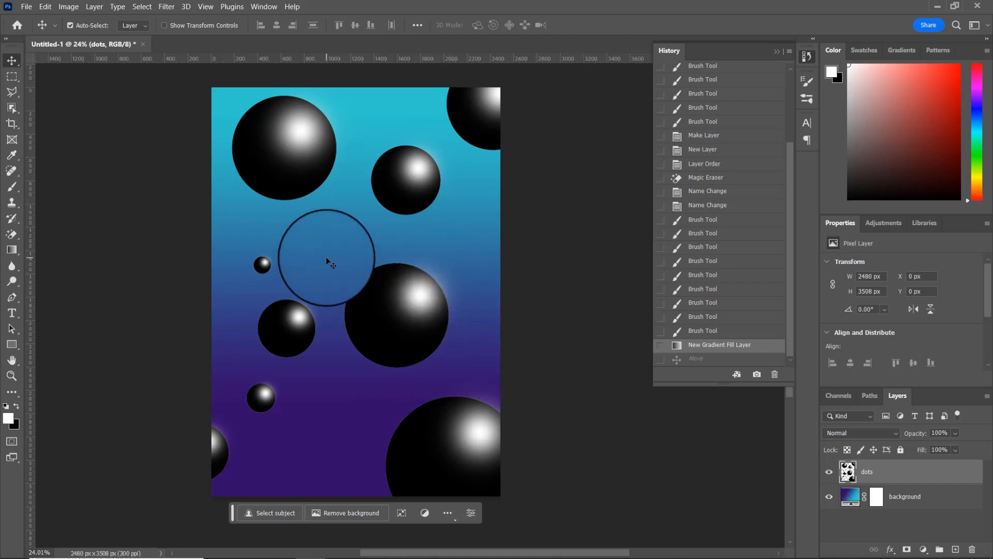
# Open the Save for Web (Legacy) export of the artwork and show the whole page in its preview
pyautogui.click(29, 7)
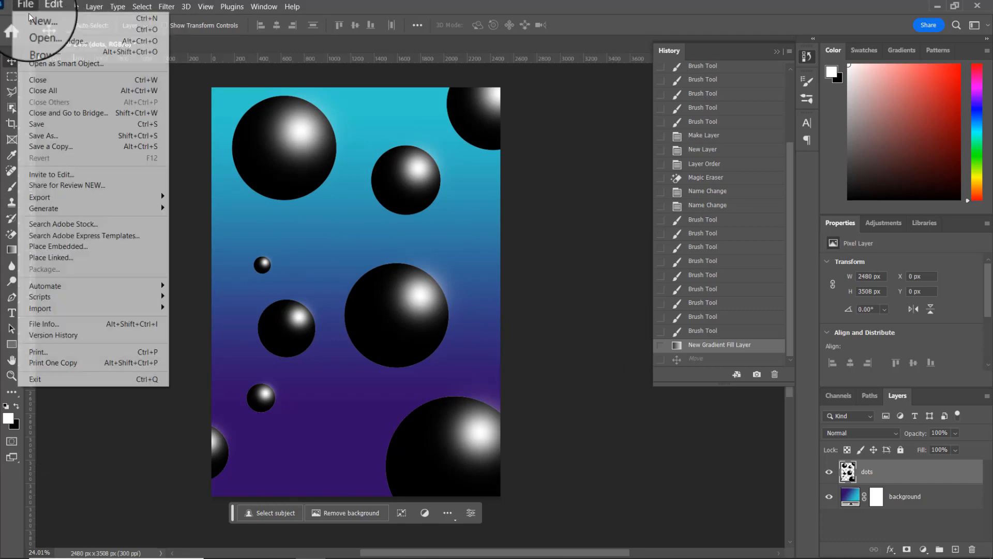
pyautogui.moveTo(56, 203)
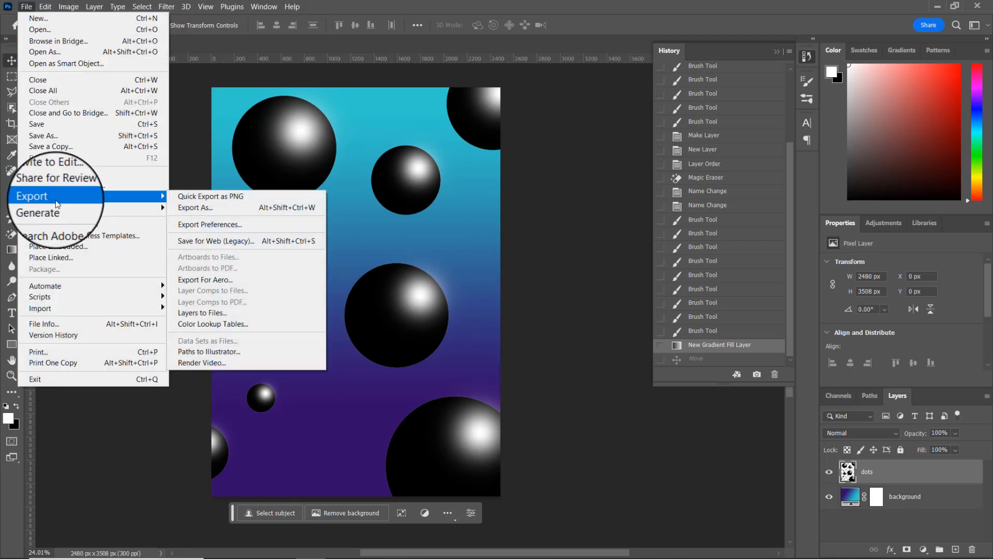
pyautogui.click(238, 242)
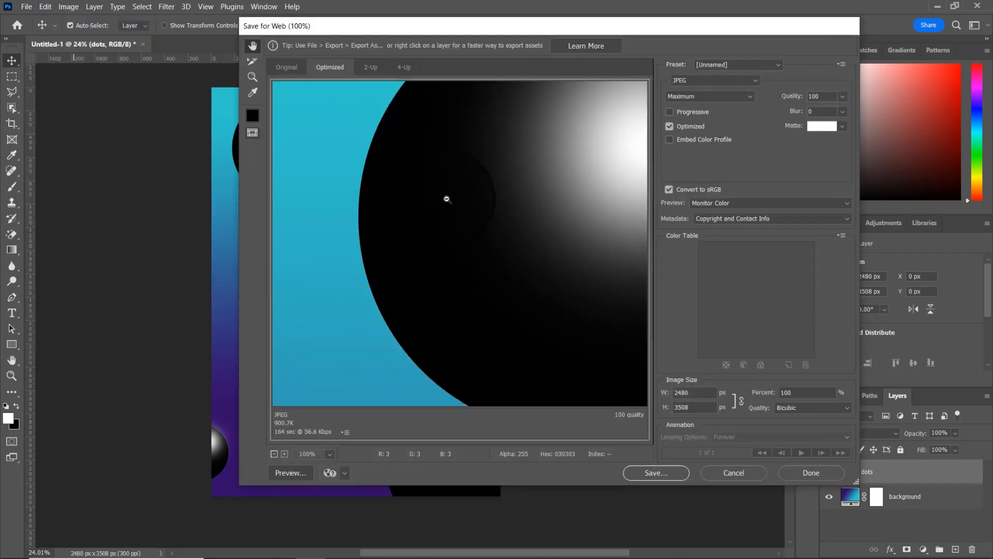
pyautogui.scroll(-5, 447, 199)
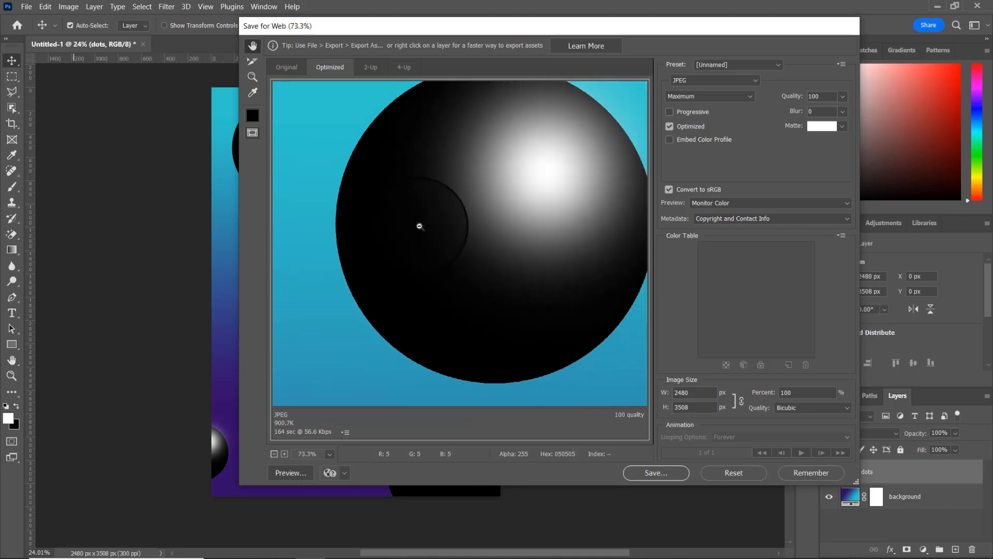
pyautogui.scroll(-4, 419, 226)
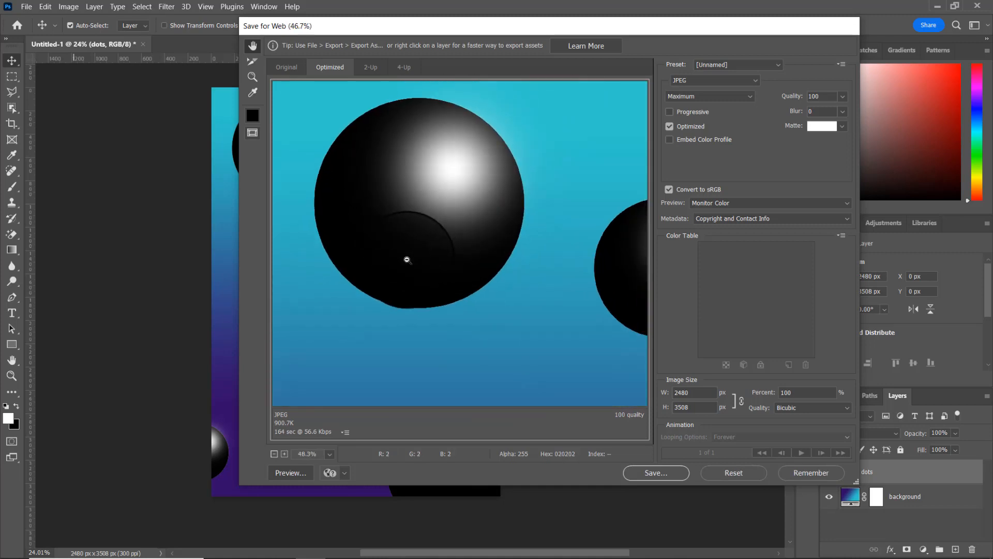
pyautogui.scroll(-4, 407, 260)
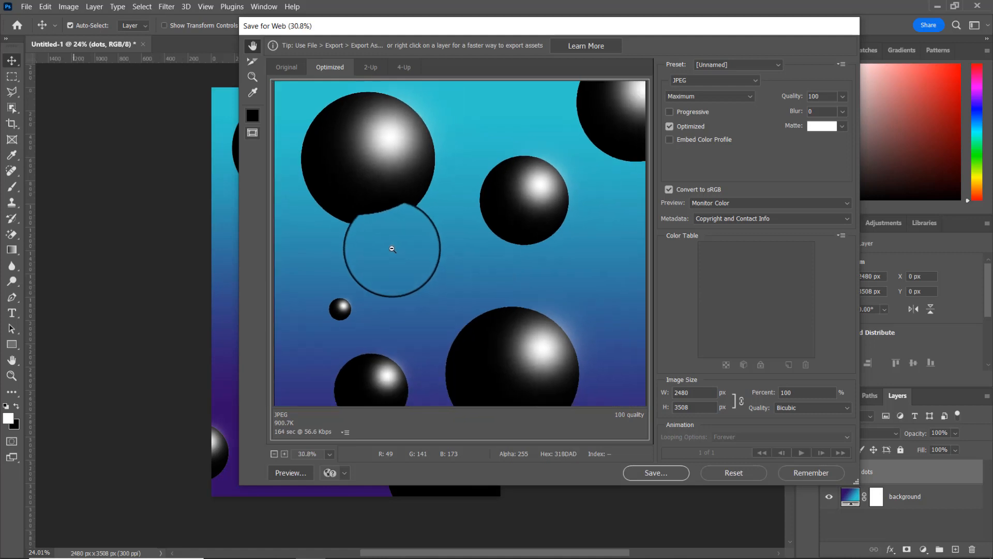
pyautogui.scroll(-4, 392, 248)
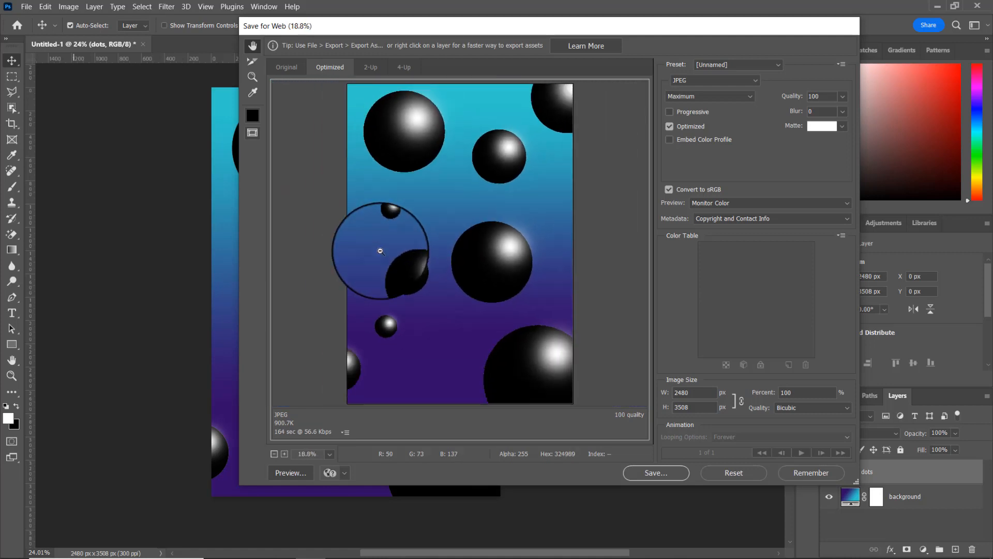